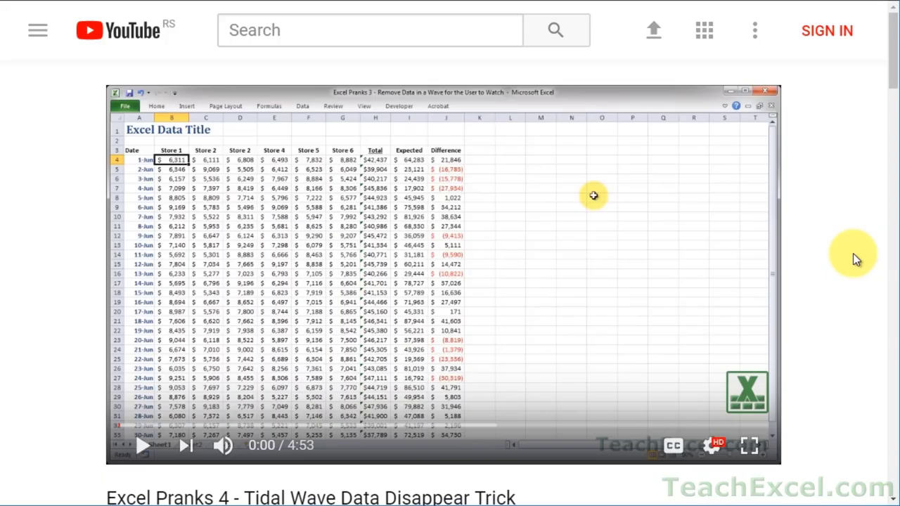
# Open the teachexcel.com link, subscribe to TeachExcel and turn on all notifications
pyautogui.scroll(-5, 852, 253)
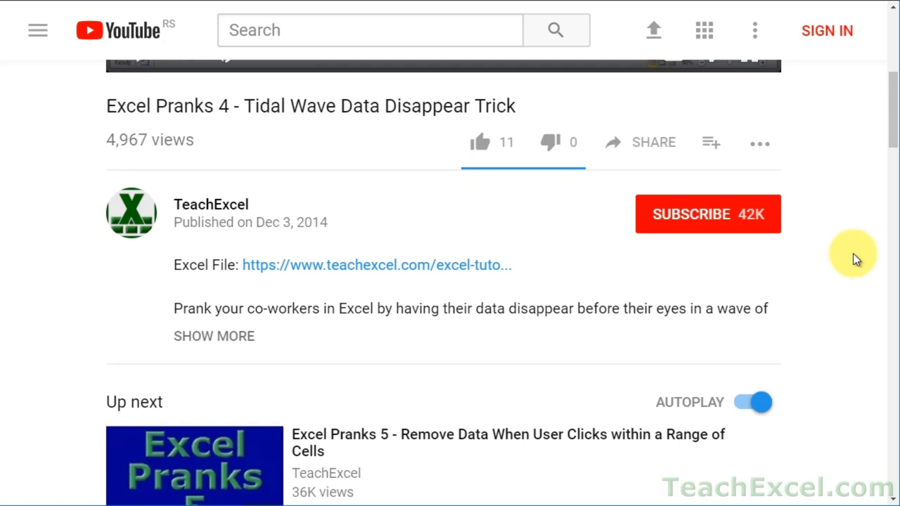
pyautogui.click(319, 266)
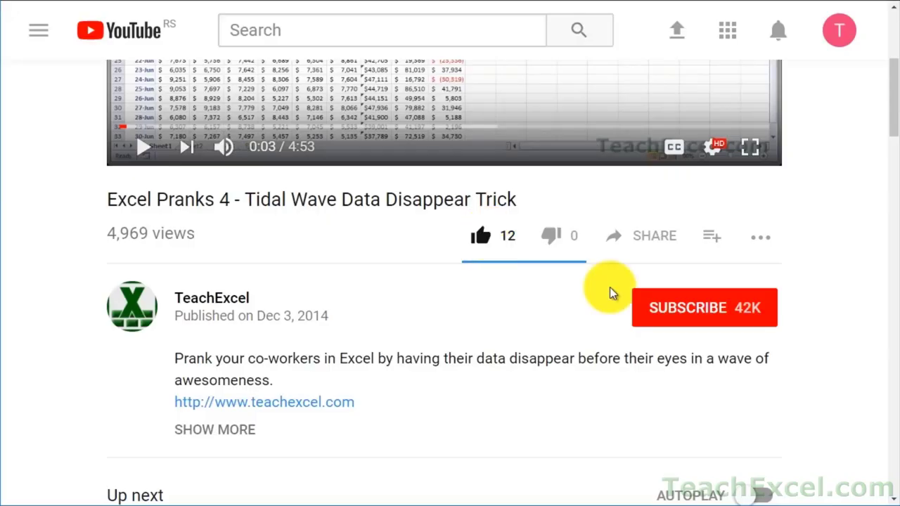
pyautogui.click(653, 303)
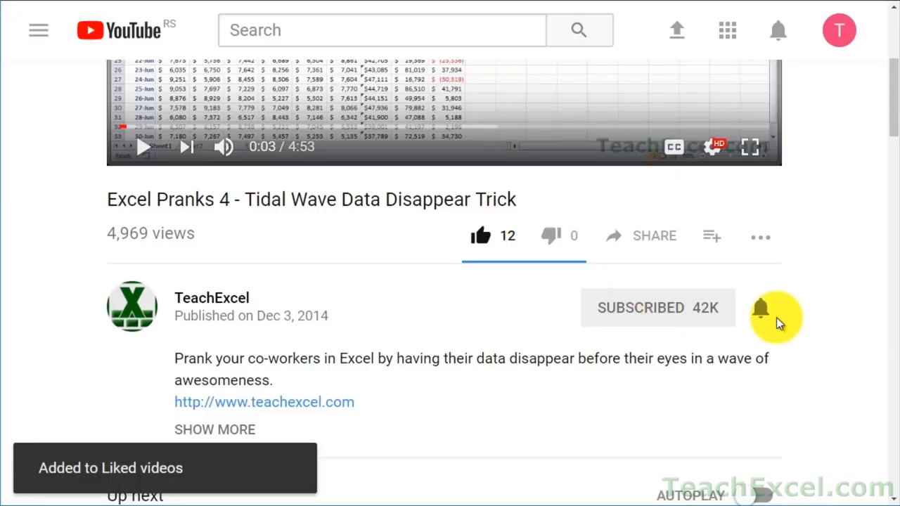
pyautogui.click(763, 313)
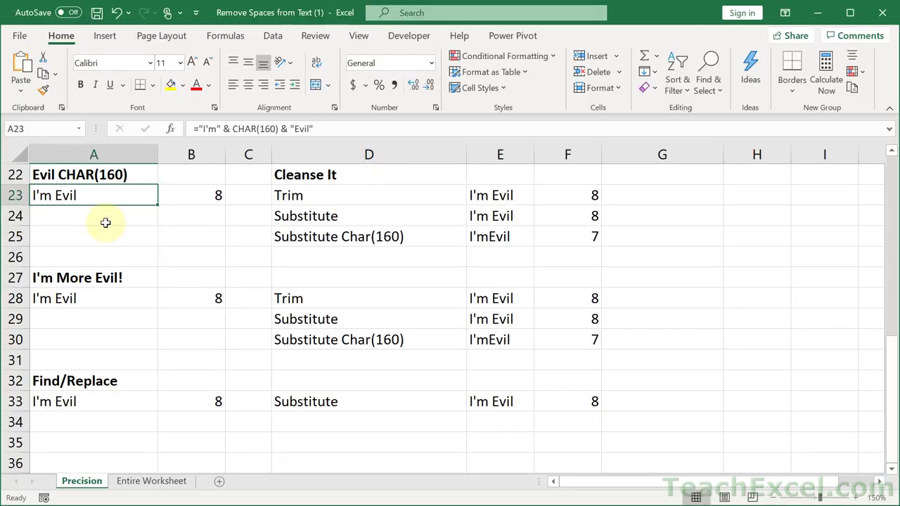
pyautogui.click(81, 298)
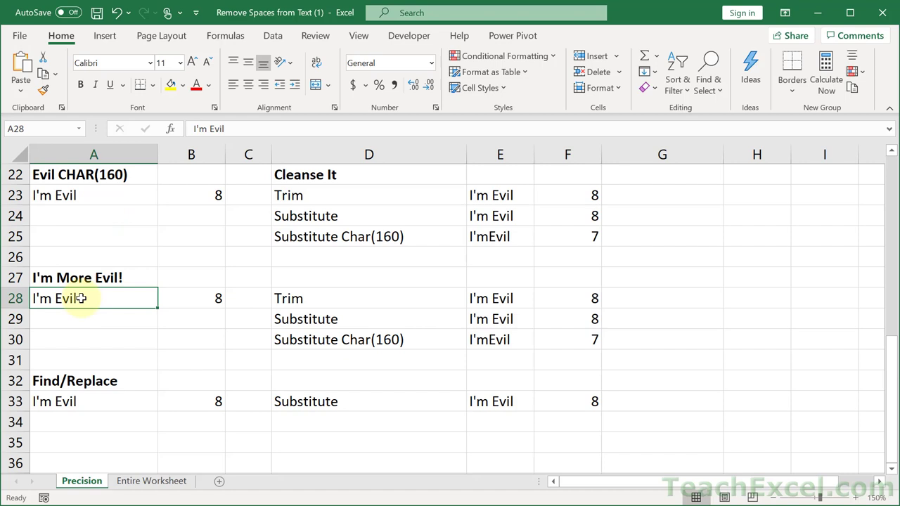
pyautogui.click(76, 404)
pyautogui.click(181, 401)
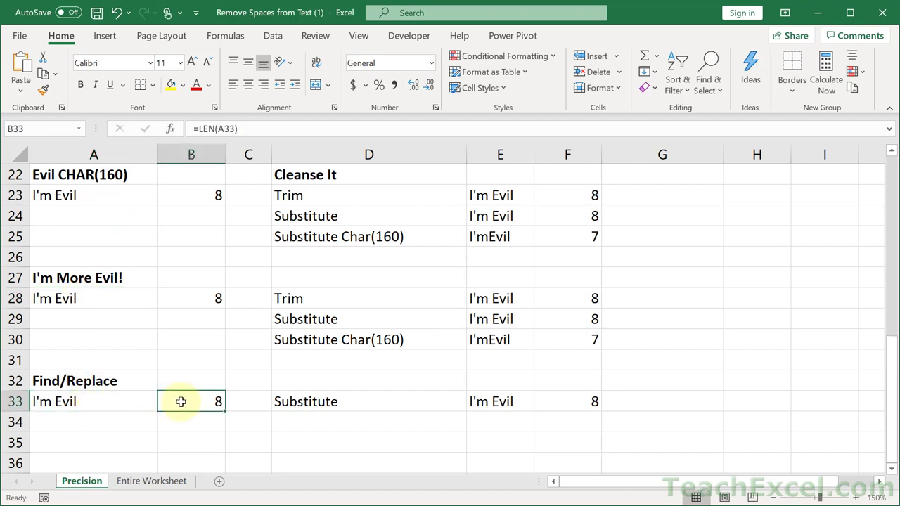
pyautogui.click(187, 302)
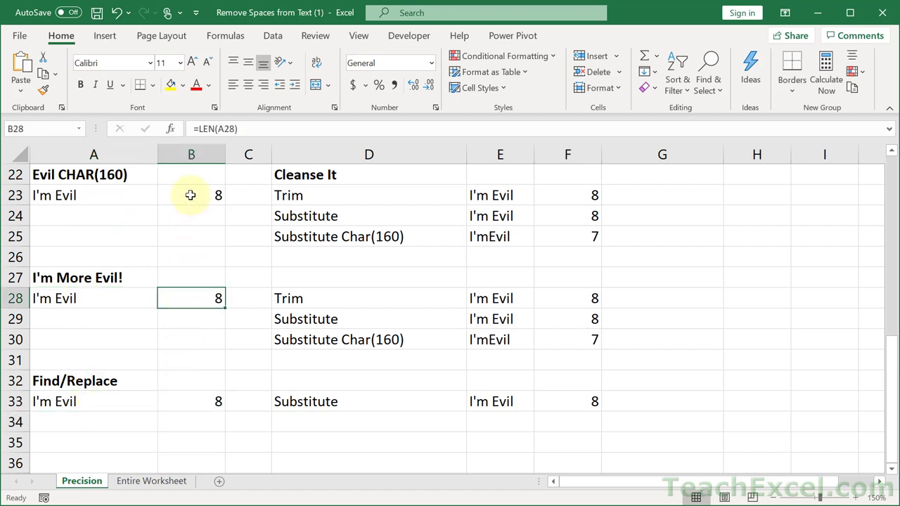
pyautogui.click(189, 195)
pyautogui.moveTo(544, 195); pyautogui.dragTo(549, 262)
pyautogui.moveTo(546, 298); pyautogui.dragTo(546, 339)
pyautogui.click(556, 401)
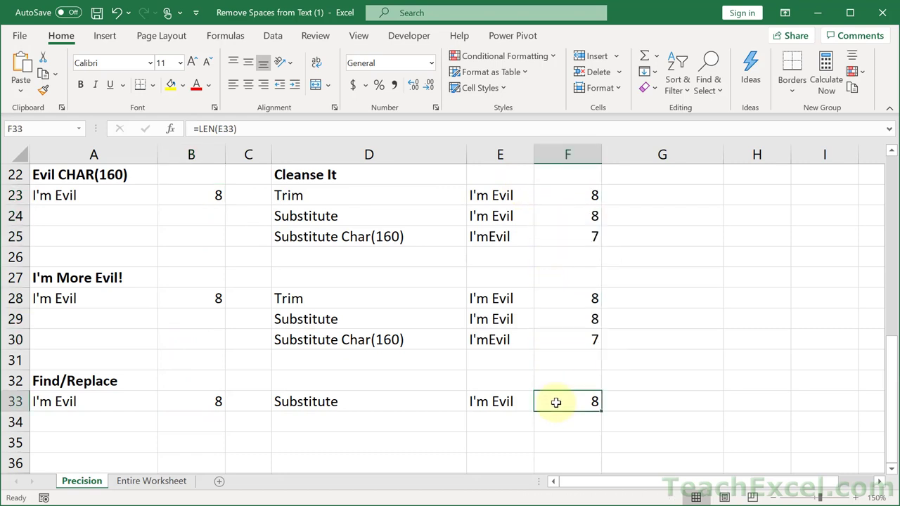
pyautogui.click(554, 340)
pyautogui.click(555, 230)
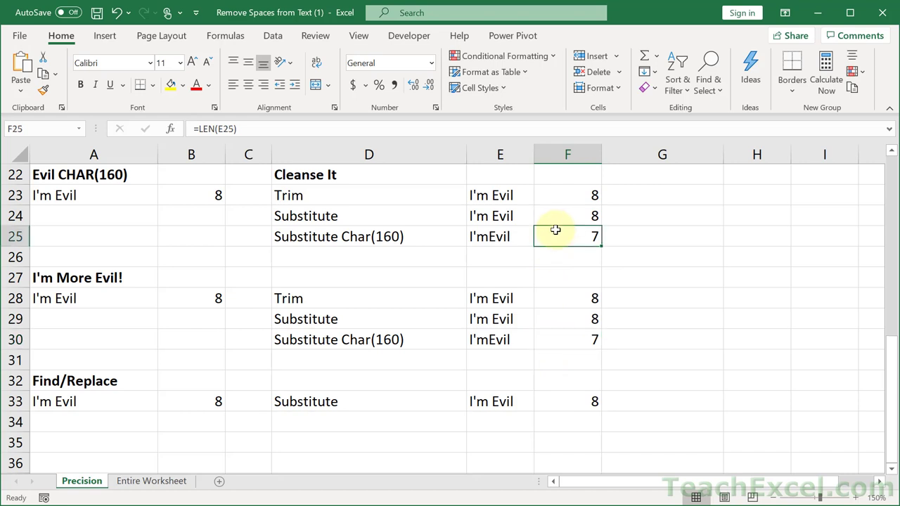
pyautogui.click(65, 199)
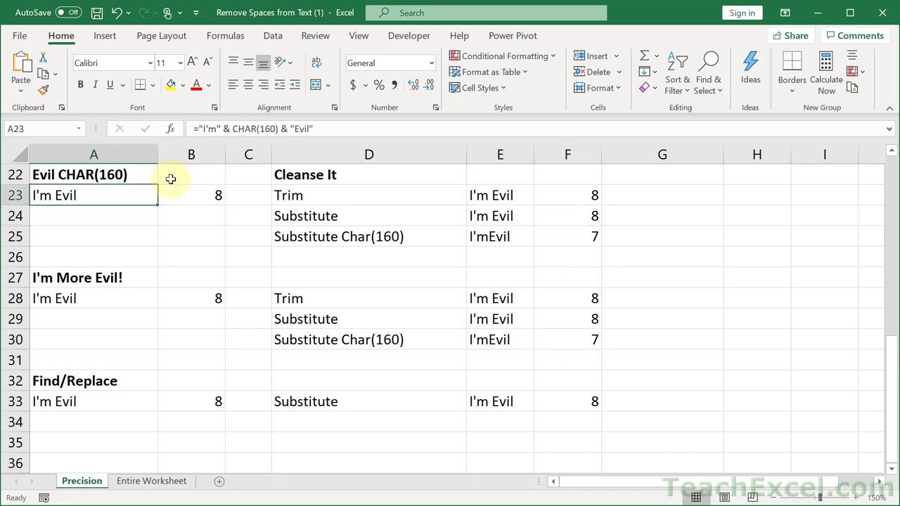
pyautogui.doubleClick(104, 194)
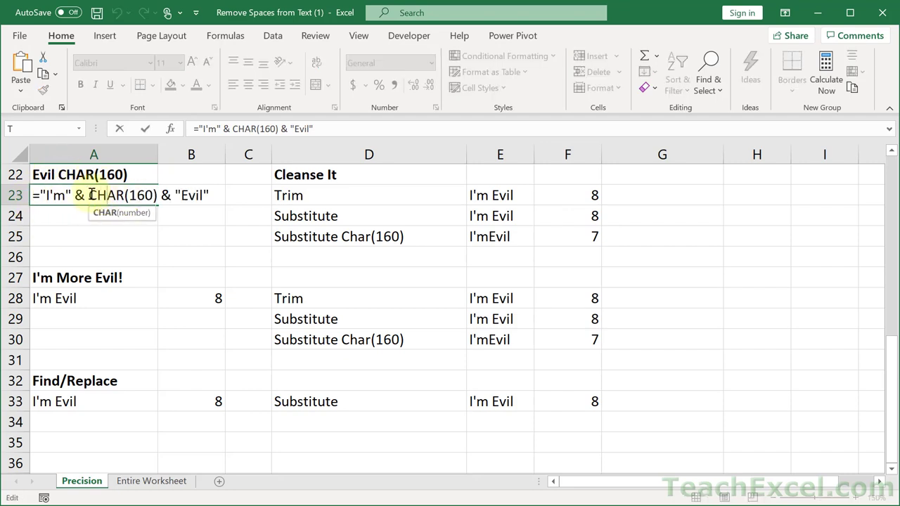
pyautogui.moveTo(89, 195); pyautogui.dragTo(158, 196)
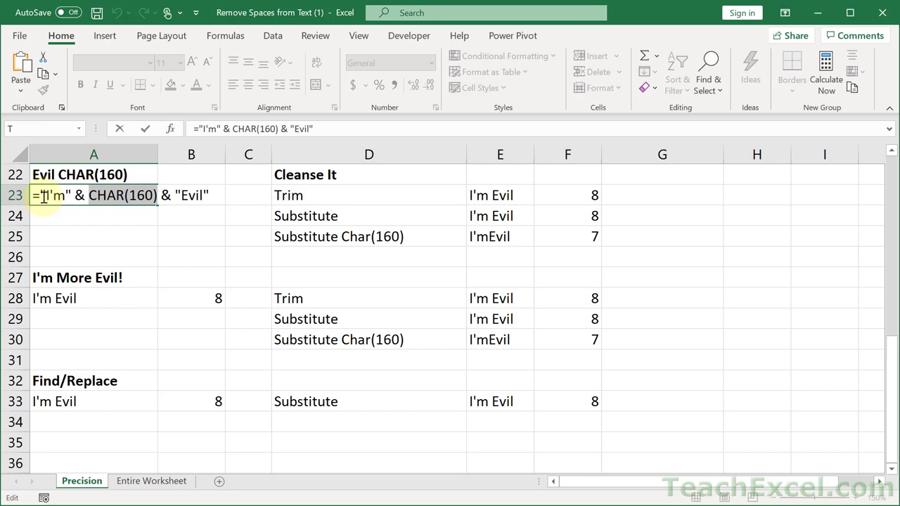
pyautogui.moveTo(41, 197); pyautogui.dragTo(73, 197)
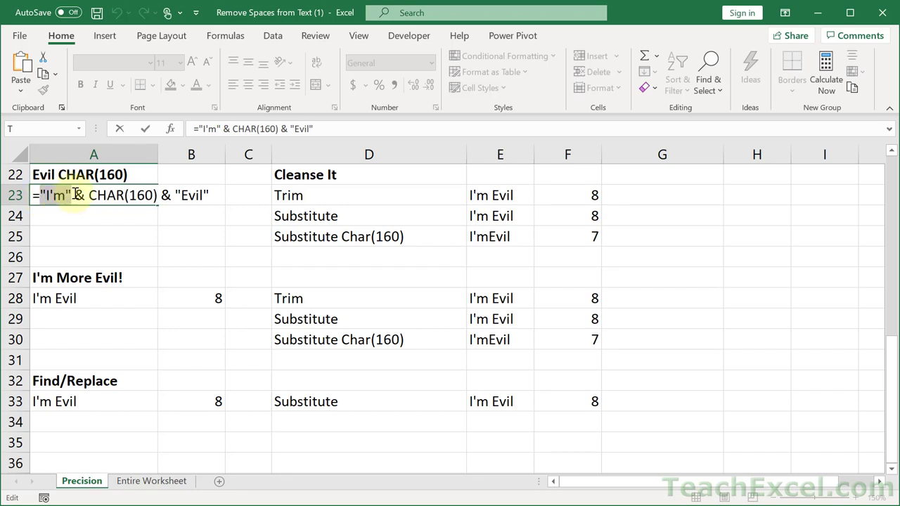
pyautogui.click(180, 196)
pyautogui.moveTo(180, 196); pyautogui.dragTo(88, 195)
pyautogui.click(156, 195)
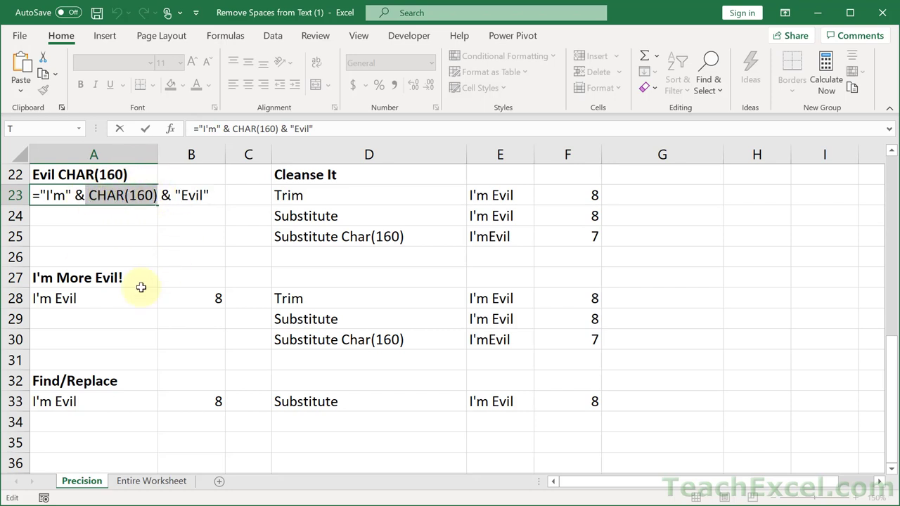
pyautogui.press('Tab')
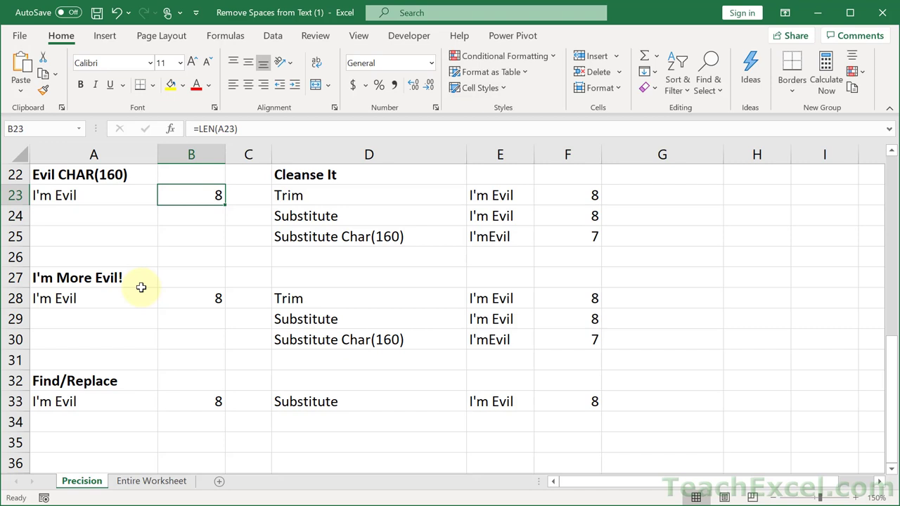
pyautogui.doubleClick(187, 194)
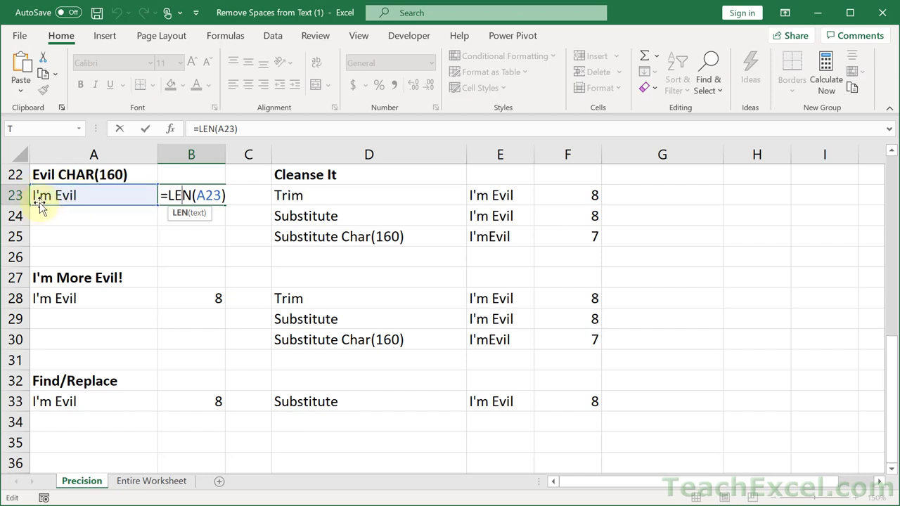
pyautogui.press('Escape')
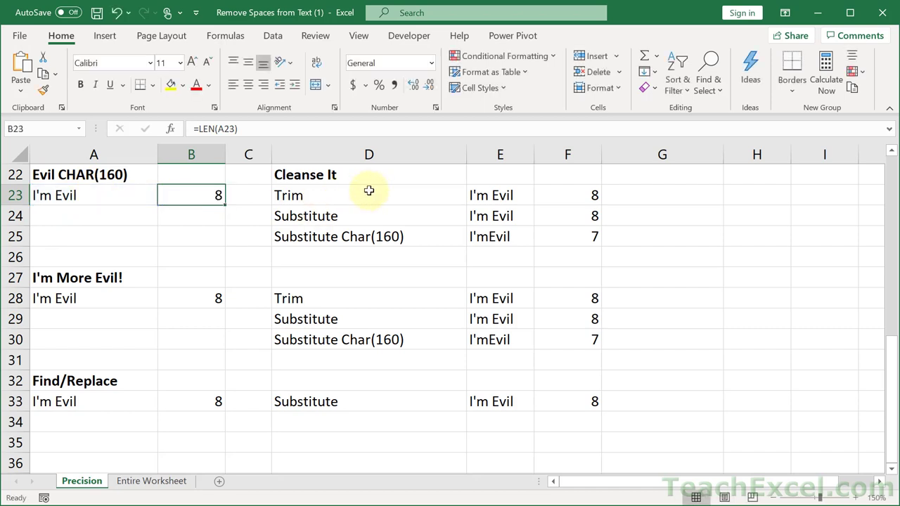
# Re-enter =TRIM(A23) in E23 and review F23's length formula
pyautogui.click(393, 190)
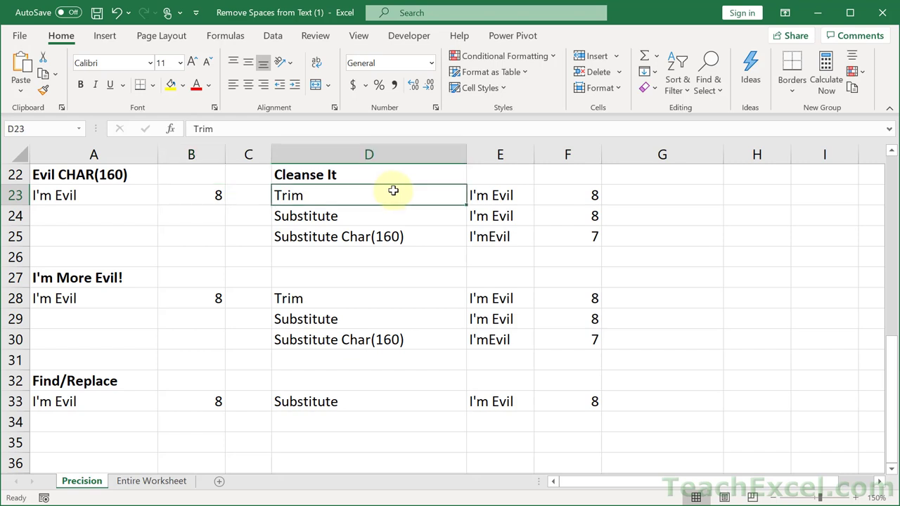
pyautogui.click(127, 195)
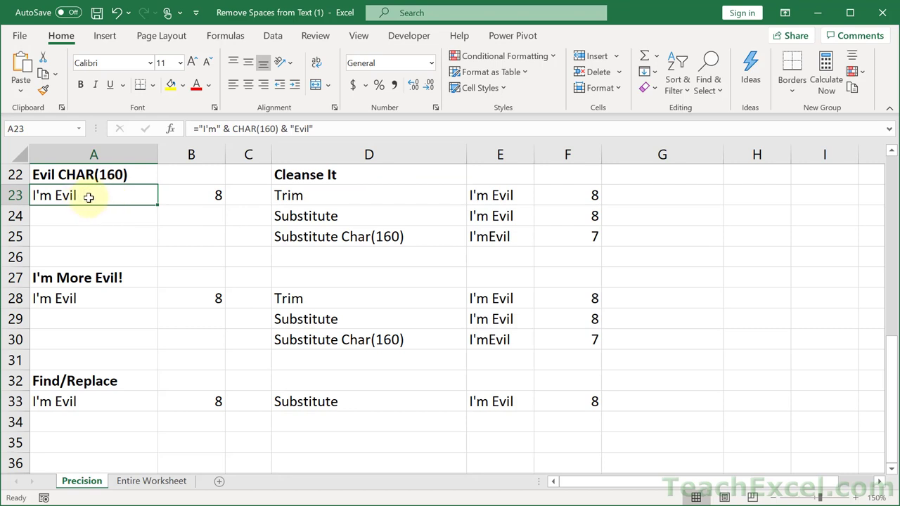
pyautogui.click(385, 193)
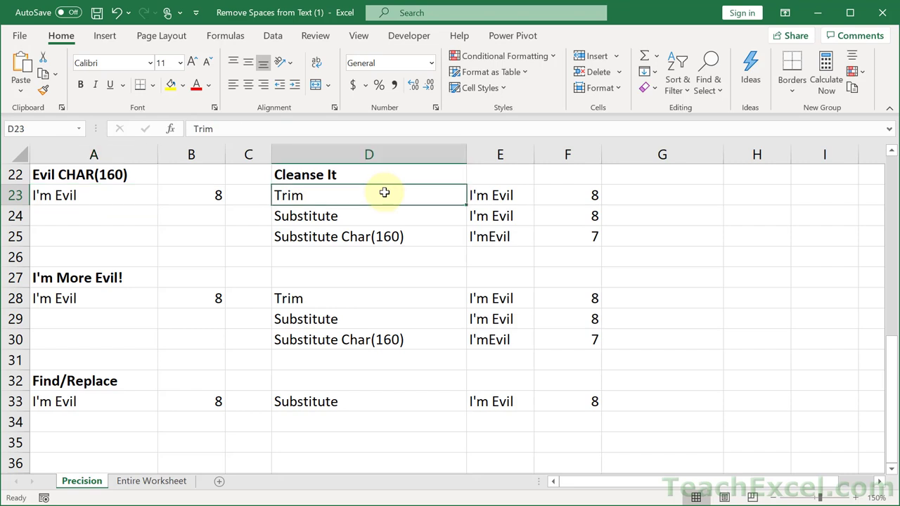
pyautogui.click(508, 195)
pyautogui.write('=TRIM(A23)')
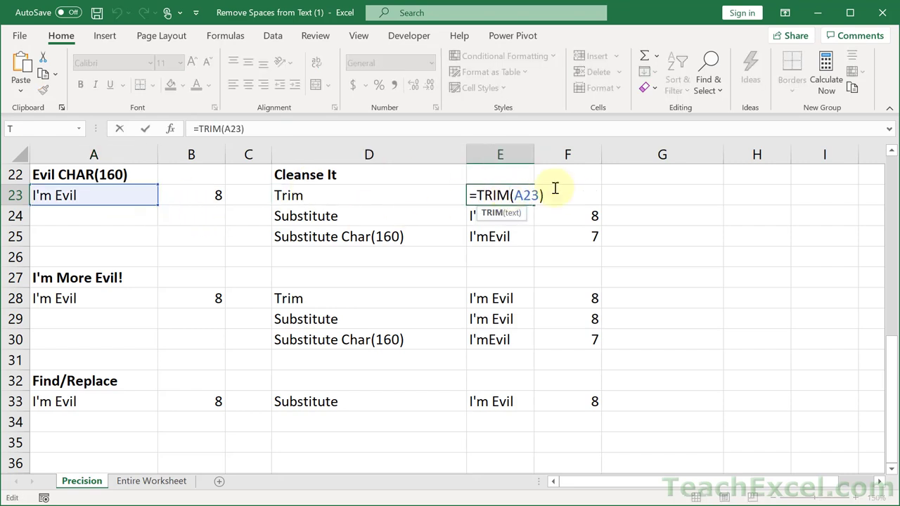
pyautogui.hotkey('ctrl', 'Return')
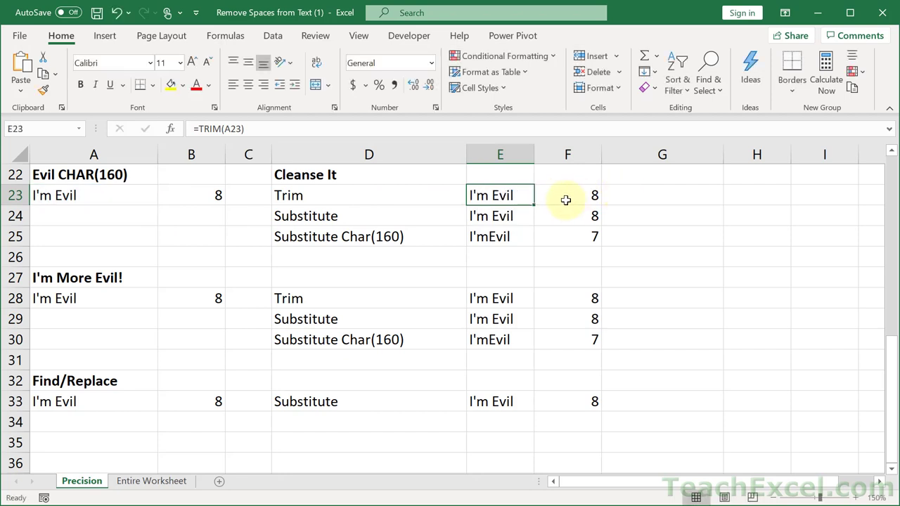
pyautogui.doubleClick(563, 194)
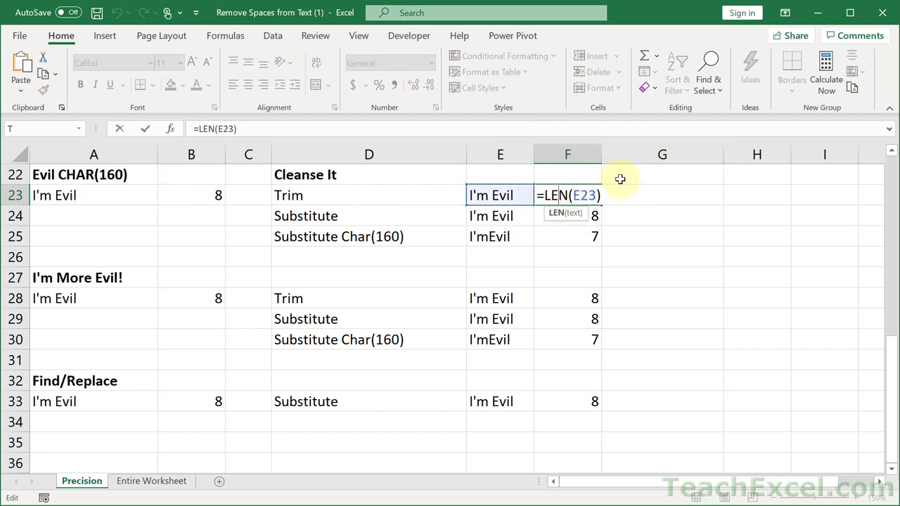
pyautogui.hotkey('ctrl', 'Return')
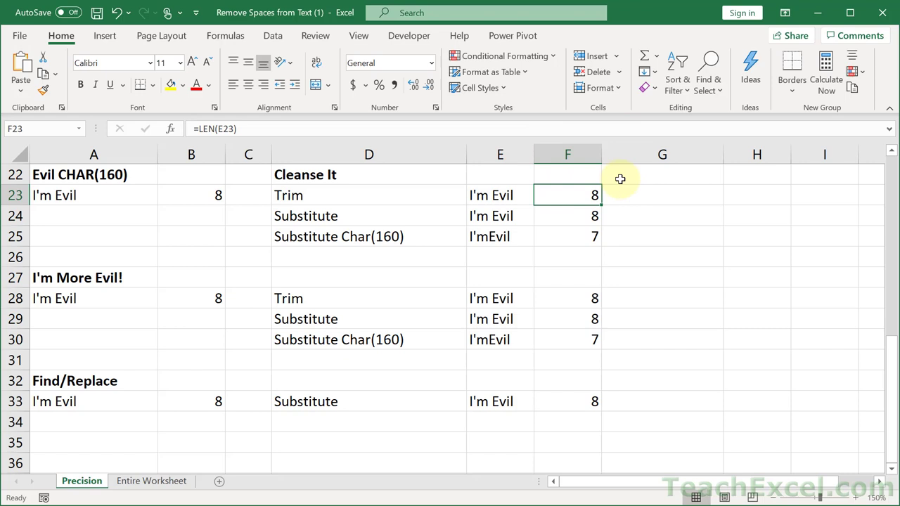
# Walk through the A23, " " and "" arguments of E24's =SUBSTITUTE(A23," ",""), then check F24's length of 8
pyautogui.doubleClick(506, 214)
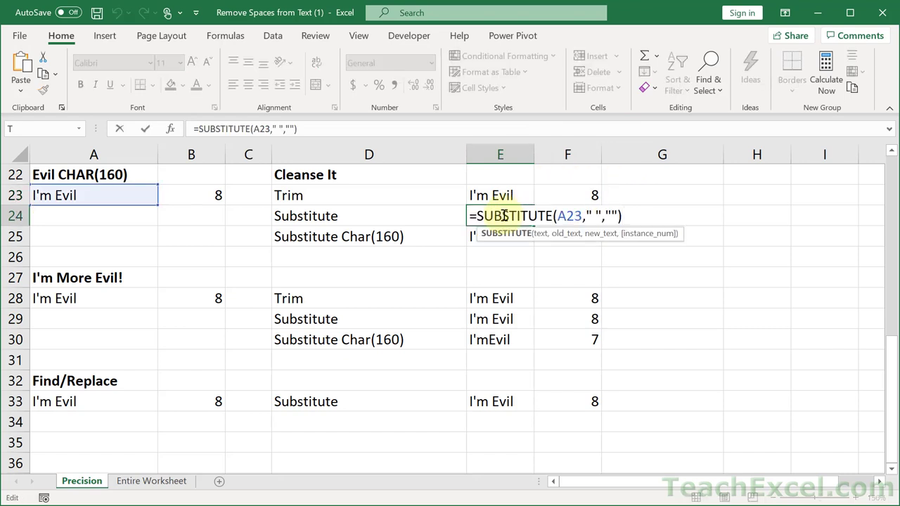
pyautogui.click(566, 216)
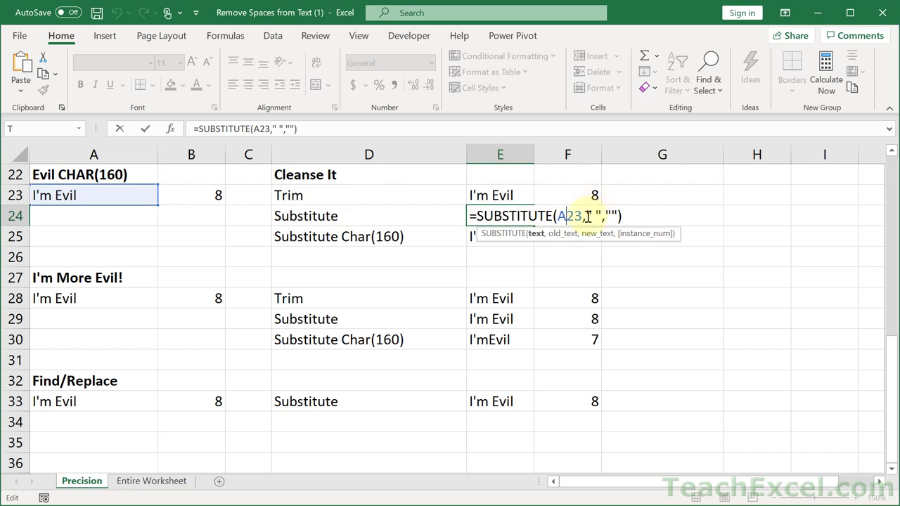
pyautogui.click(598, 216)
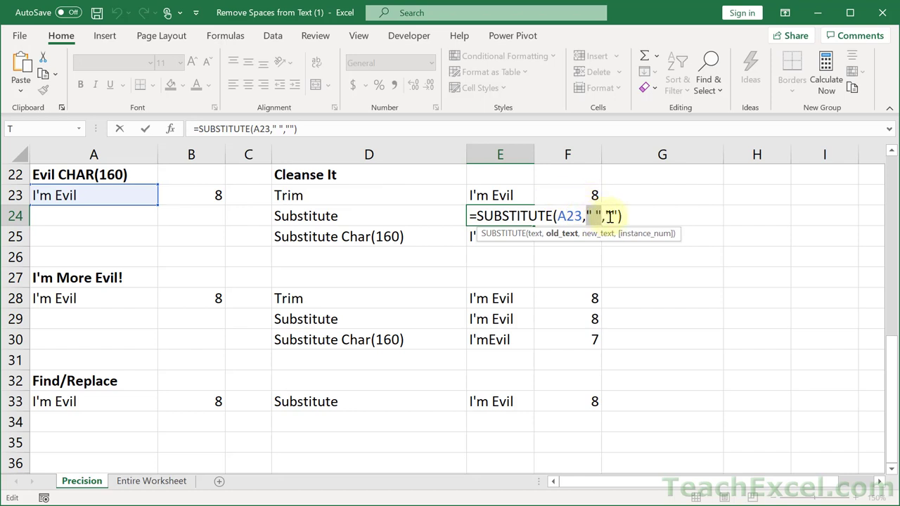
pyautogui.click(613, 215)
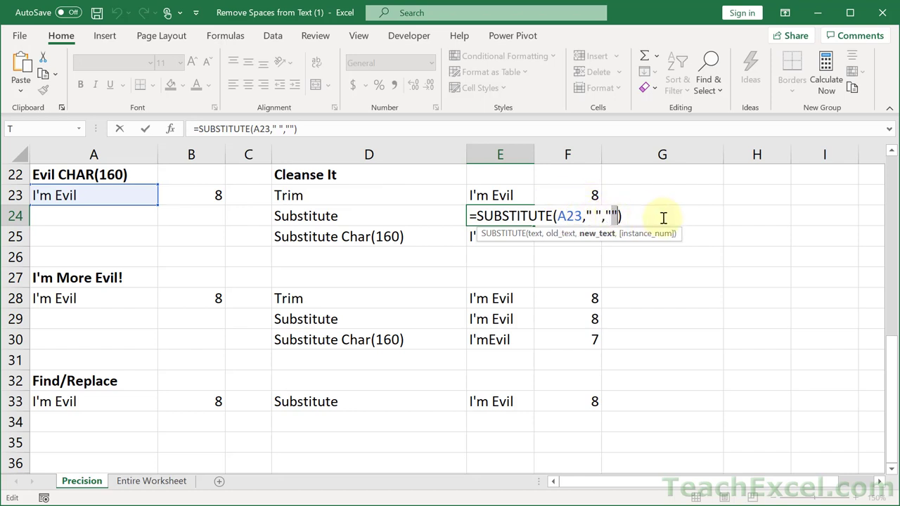
pyautogui.hotkey('ctrl', 'Return')
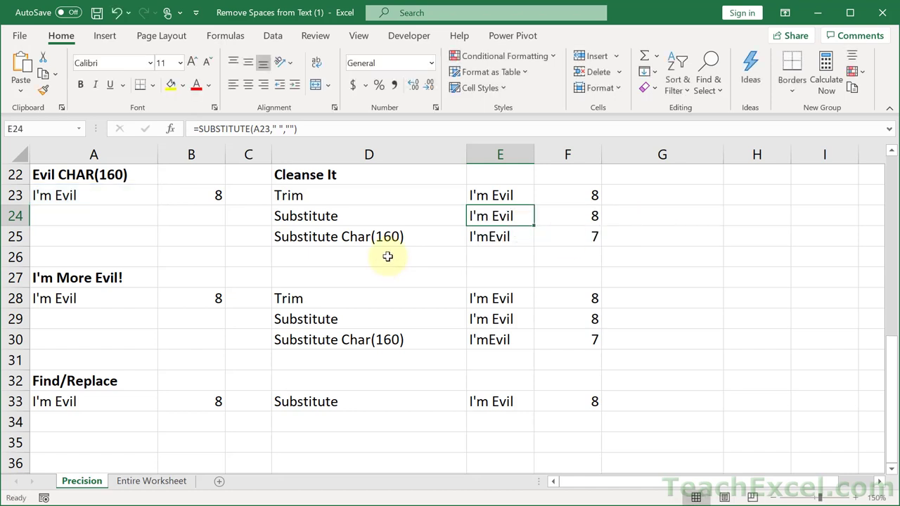
pyautogui.click(556, 213)
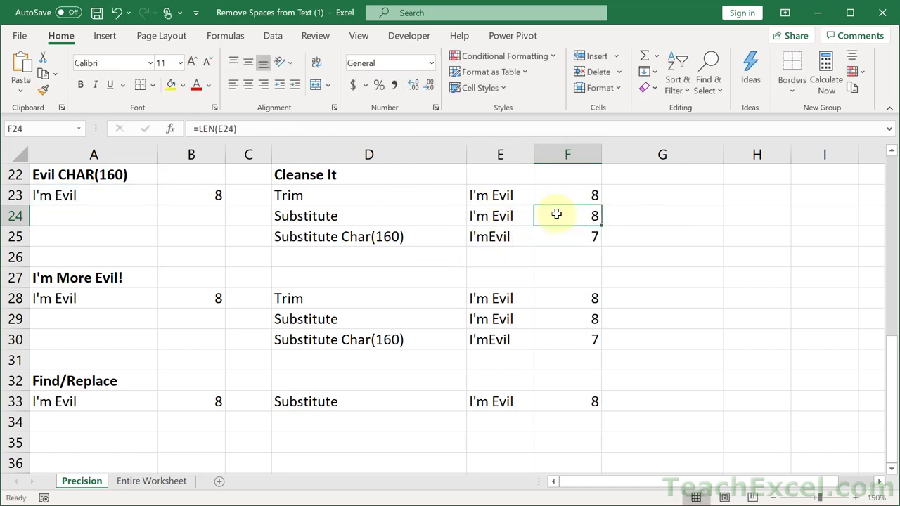
# Highlight the CHAR(160) and A23 arguments inside E25's =SUBSTITUTE(A23,CHAR(160),"") formula
pyautogui.doubleClick(494, 235)
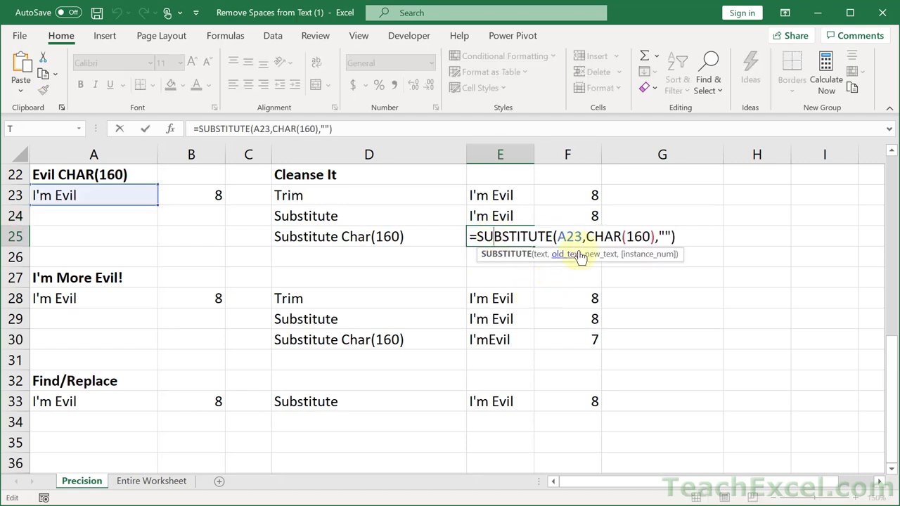
pyautogui.moveTo(586, 236); pyautogui.dragTo(655, 237)
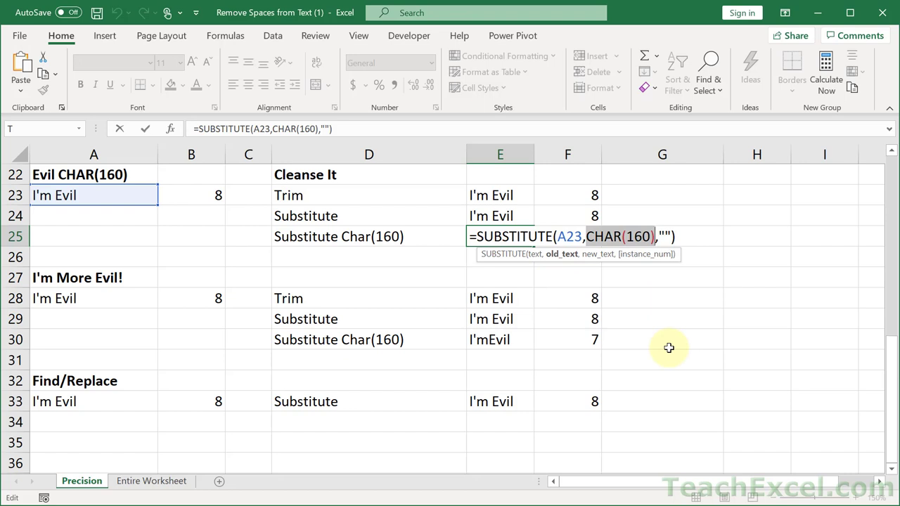
pyautogui.click(560, 237)
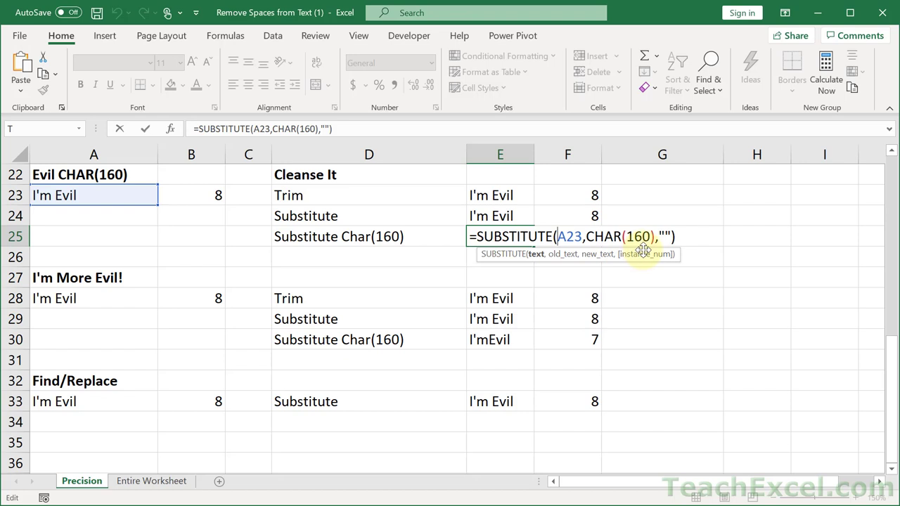
pyautogui.hotkey('ctrl', 'Return')
pyautogui.click(498, 260)
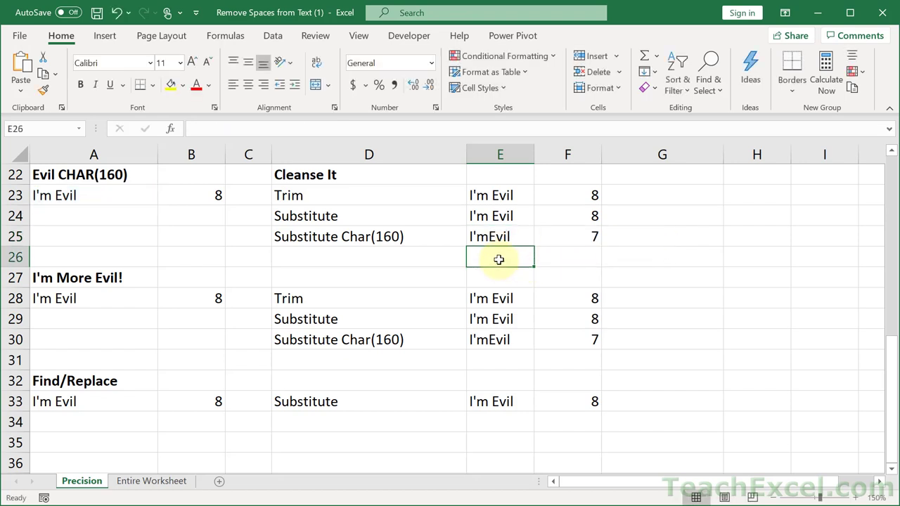
pyautogui.write('=char')
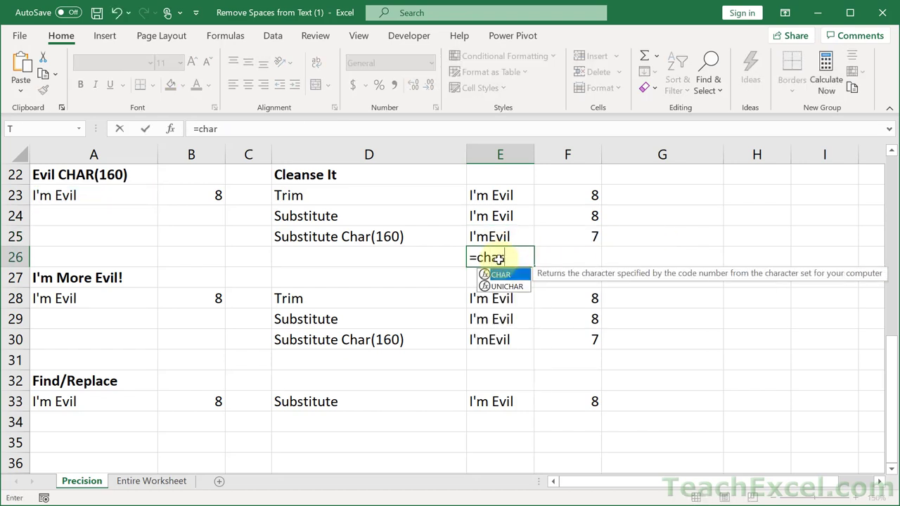
pyautogui.press('Tab')
pyautogui.write('160')
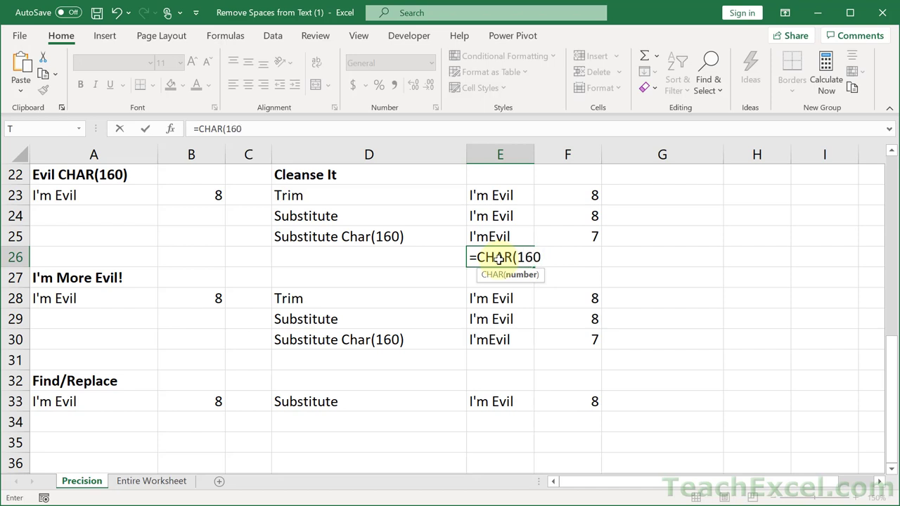
pyautogui.press('Tab')
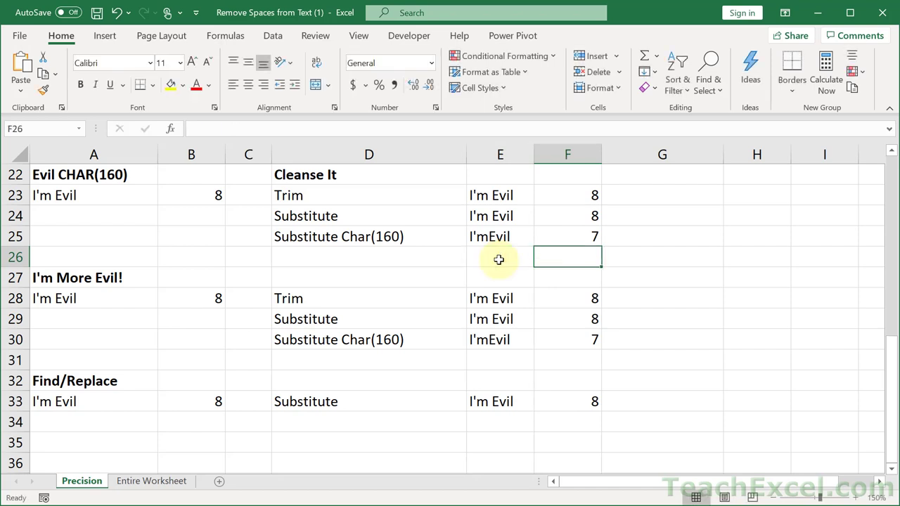
pyautogui.write('=len')
pyautogui.press('Tab')
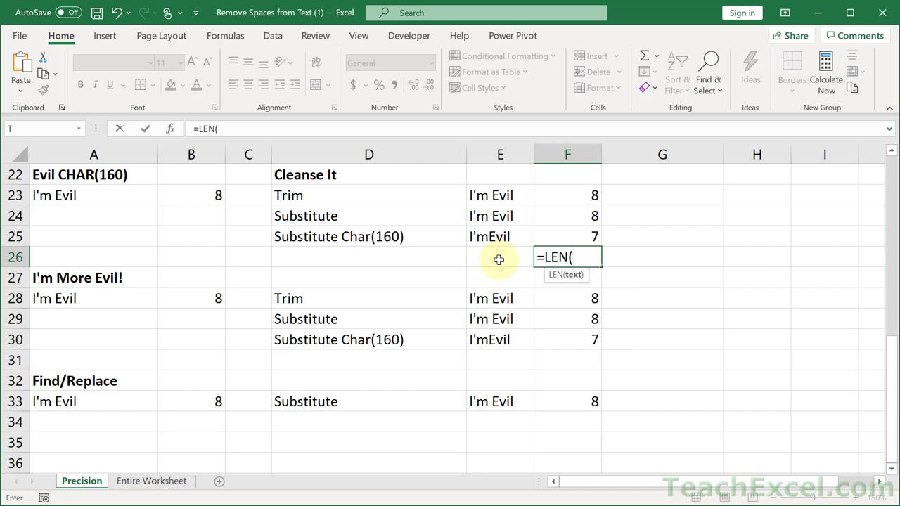
pyautogui.click(498, 259)
pyautogui.press('Return')
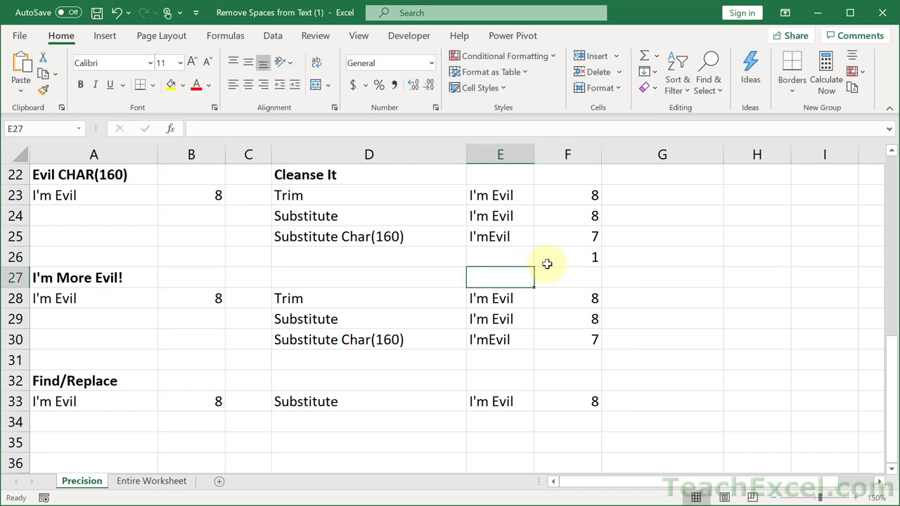
pyautogui.click(566, 257)
pyautogui.click(504, 259)
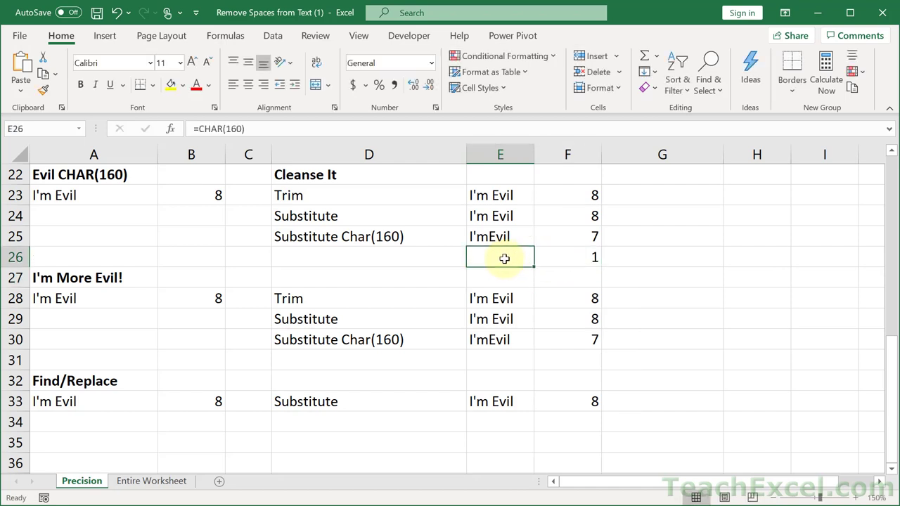
pyautogui.doubleClick(504, 259)
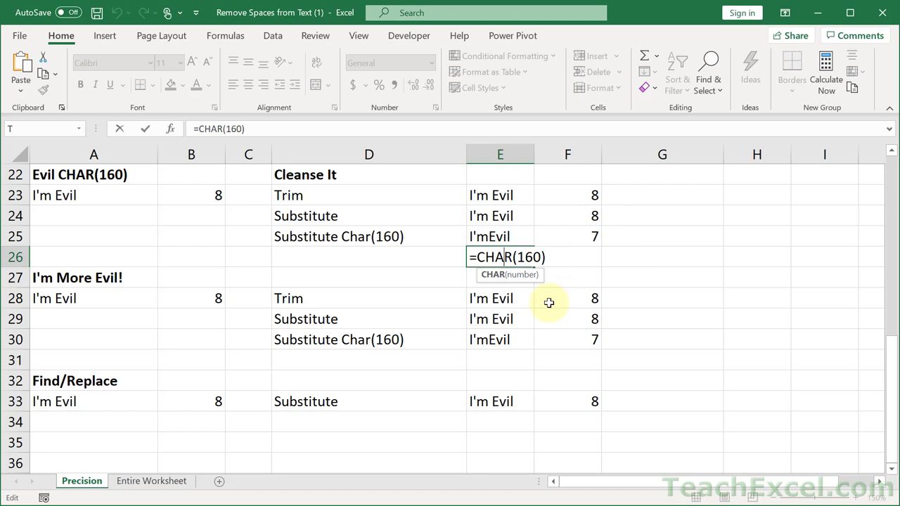
pyautogui.hotkey('ctrl', 'Return')
pyautogui.press('Delete')
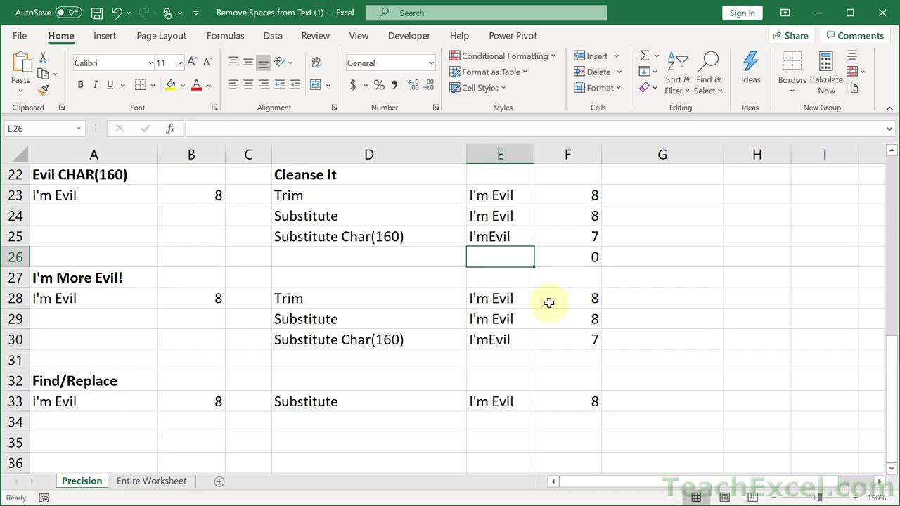
pyautogui.press('Right')
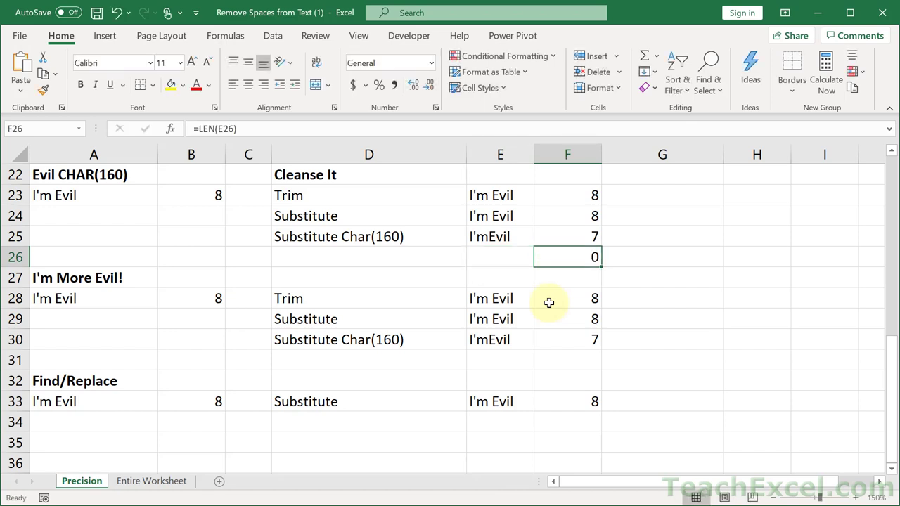
pyautogui.press('Delete')
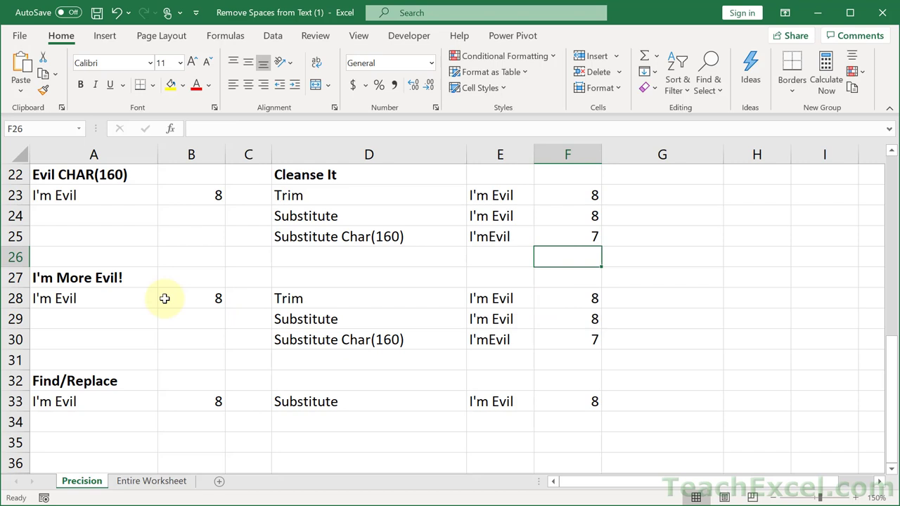
# Clear A28 and review A23's formula joining I'm, CHAR(160) and Evil
pyautogui.click(100, 295)
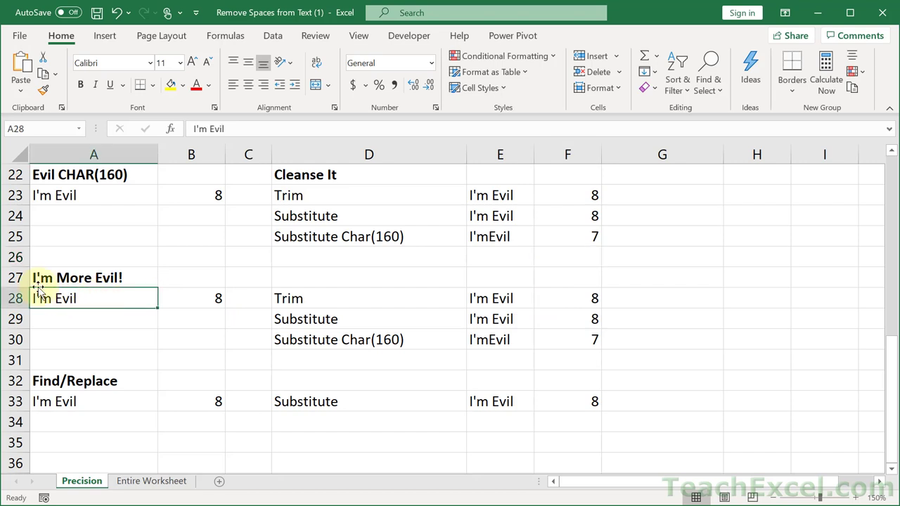
pyautogui.press('Delete')
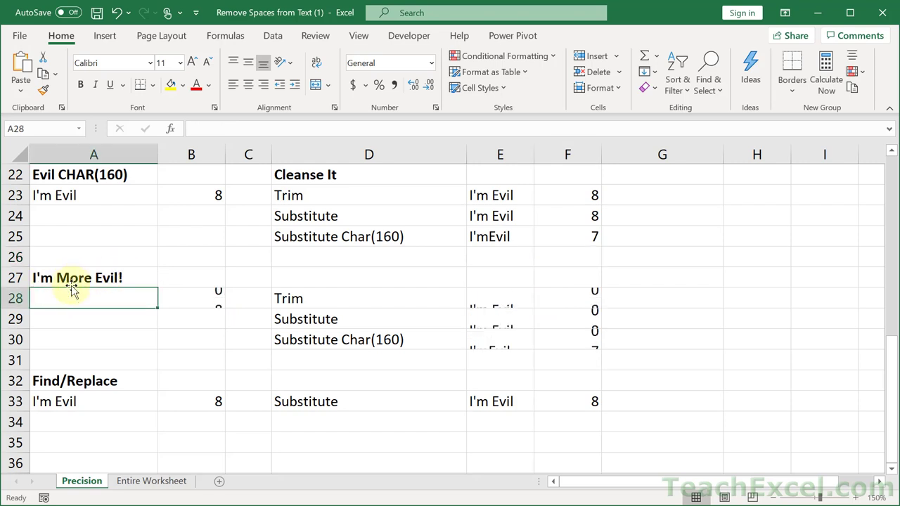
pyautogui.doubleClick(62, 195)
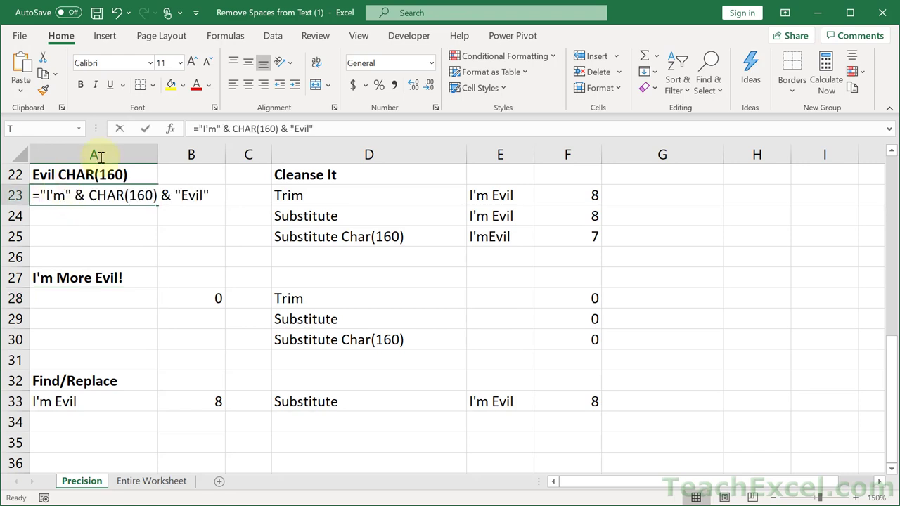
pyautogui.click(134, 195)
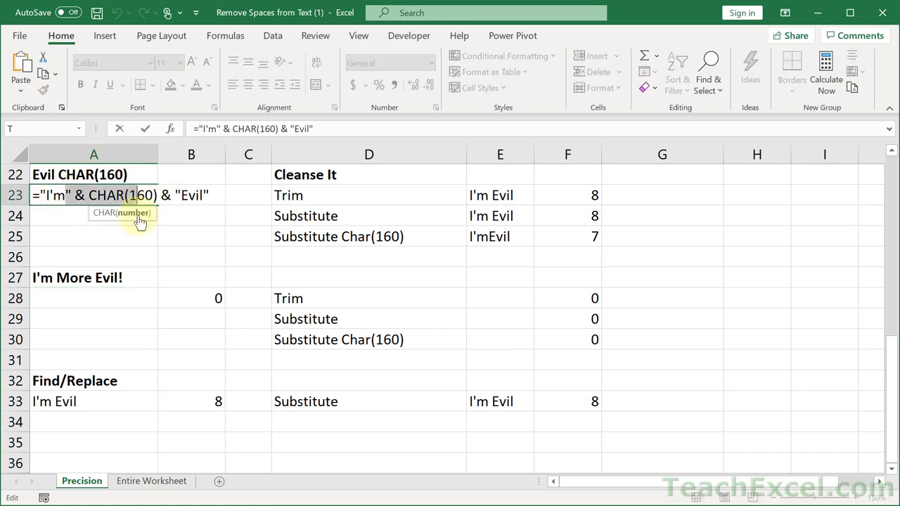
pyautogui.hotkey('ctrl', 'Return')
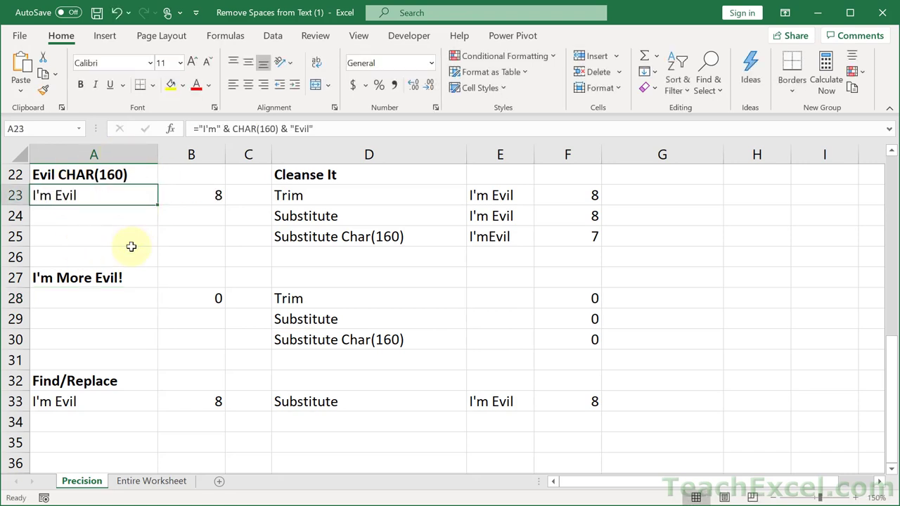
# Copy A23 and Paste Special it into A28 as values only
pyautogui.hotkey('ctrl', 'c')
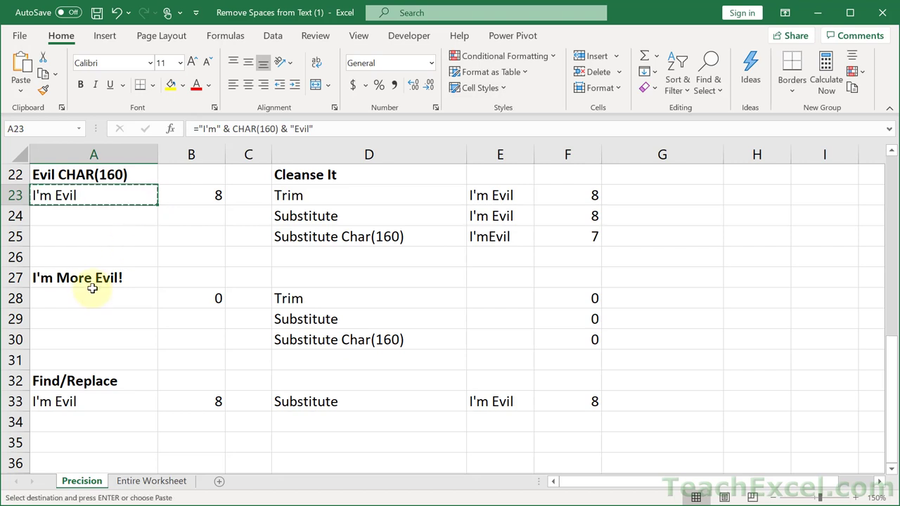
pyautogui.click(87, 297)
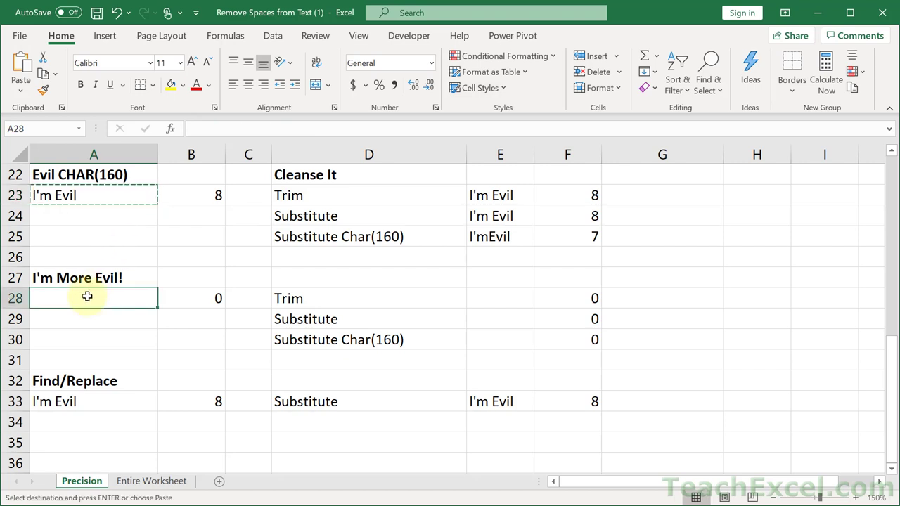
pyautogui.hotkey('alt', 'e')
pyautogui.press('s')
pyautogui.press('v')
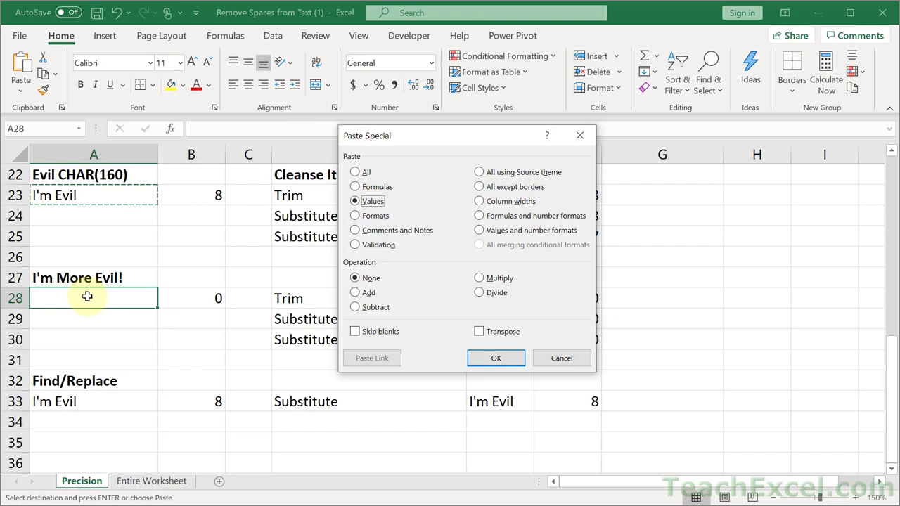
pyautogui.press('Return')
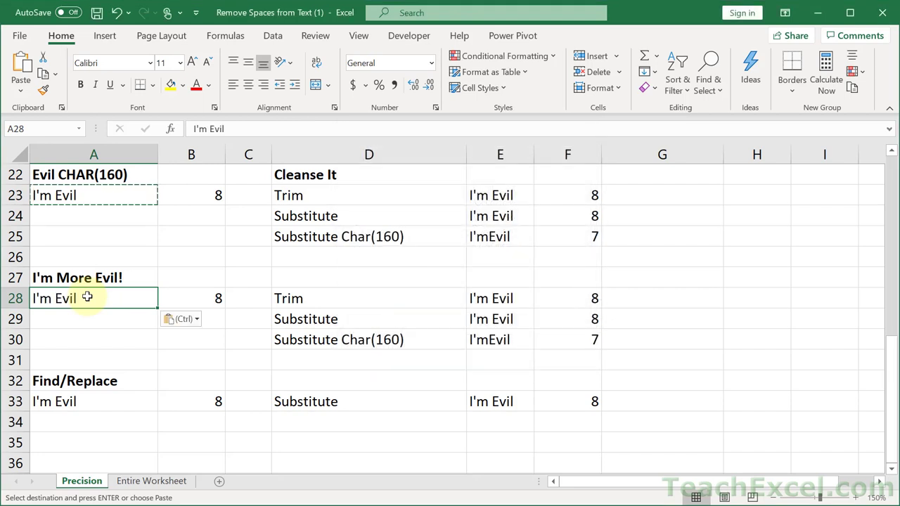
# Inspect the hidden space between I'm and Evil in A28's pasted text
pyautogui.doubleClick(87, 297)
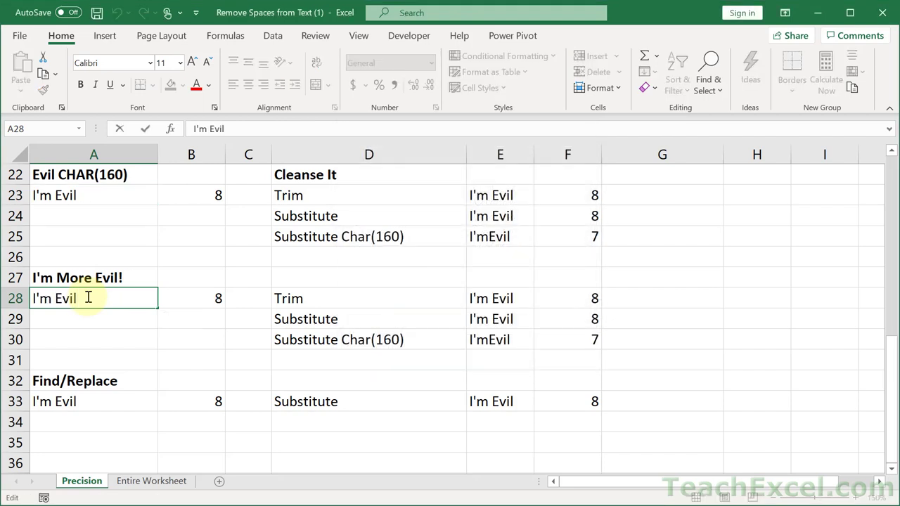
pyautogui.press('Left')
pyautogui.press('Left')
pyautogui.press('Left')
pyautogui.press('Left')
pyautogui.press('Left')
pyautogui.press('Left')
pyautogui.press('Left')
pyautogui.press('Left')
pyautogui.press('Right')
pyautogui.press('Right')
pyautogui.press('Right')
pyautogui.press('Right')
pyautogui.press('Escape')
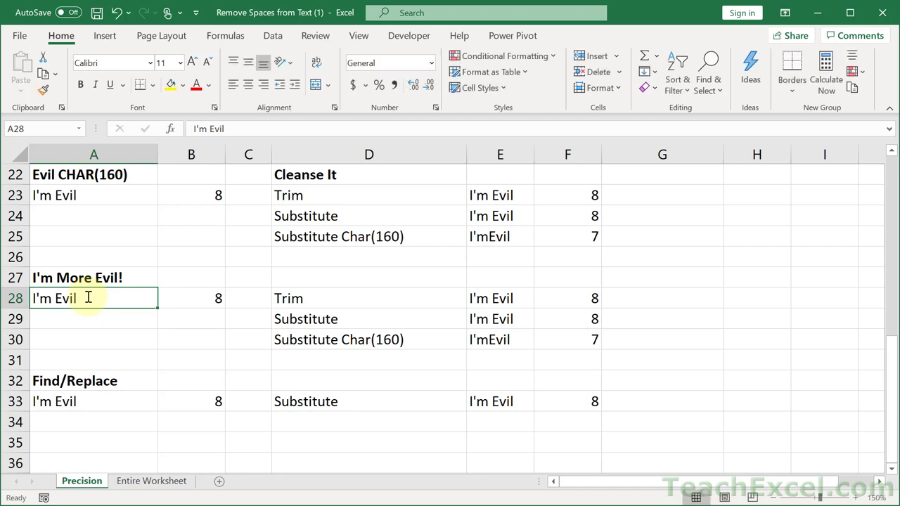
# Confirm B28's length of 8 and keep E29's =SUBSTITUTE(A28," ","") formula
pyautogui.doubleClick(202, 296)
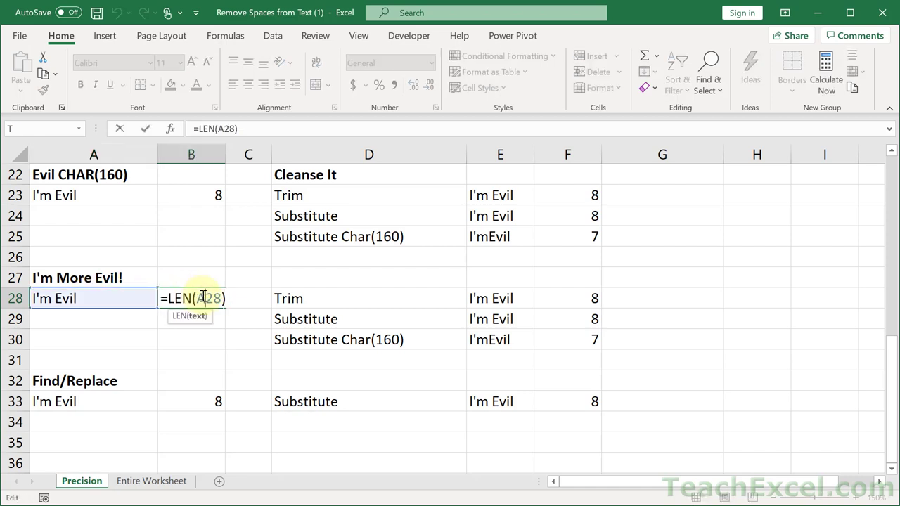
pyautogui.press('Escape')
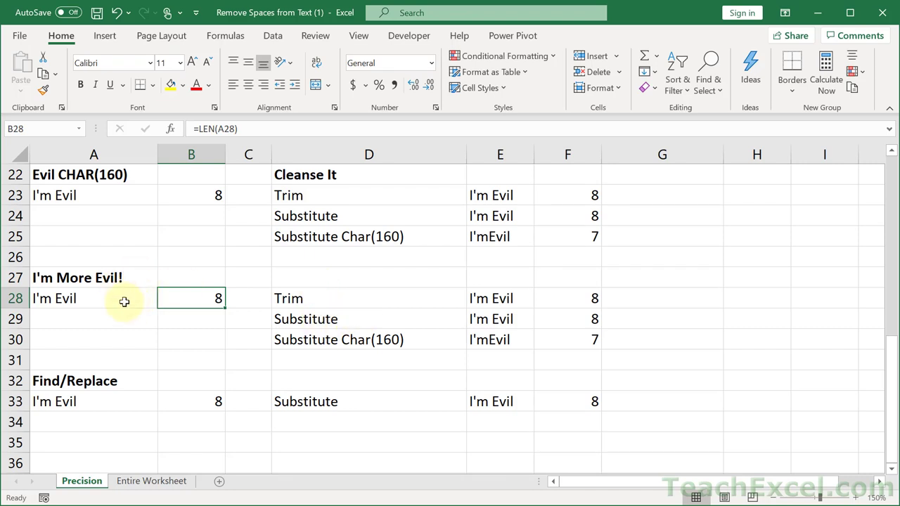
pyautogui.click(415, 318)
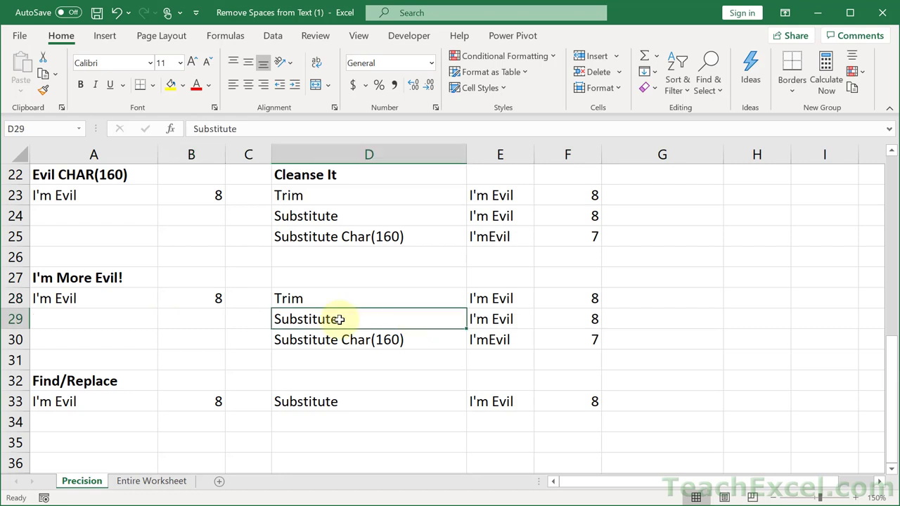
pyautogui.doubleClick(513, 318)
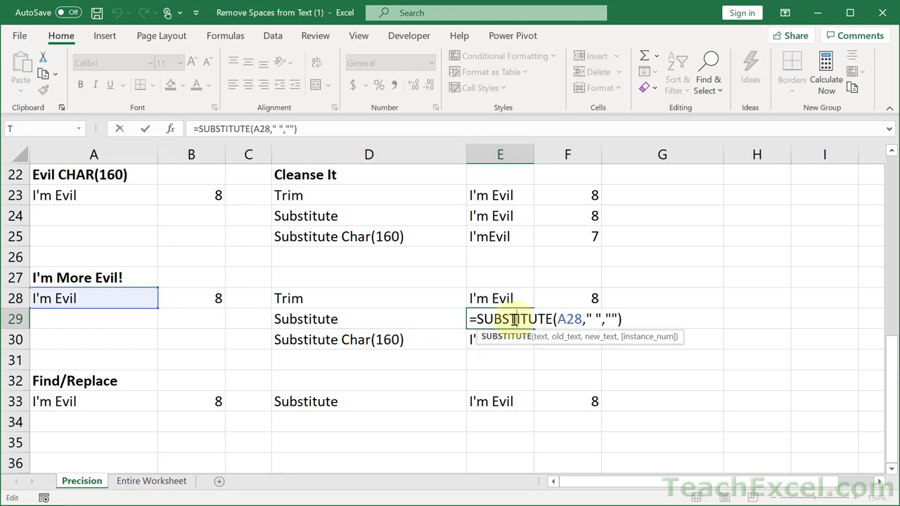
pyautogui.click(626, 319)
pyautogui.hotkey('ctrl', 'Return')
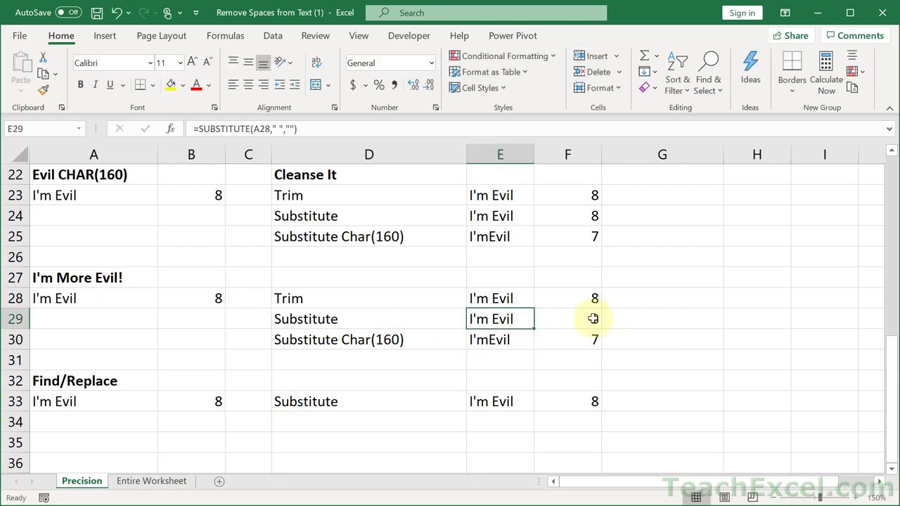
# Add =LEN(E29) in F29 and confirm E30's =SUBSTITUTE(A28,CHAR(160),"") returning I'mEvil
pyautogui.click(591, 318)
pyautogui.write('=LEN(E29)')
pyautogui.hotkey('ctrl', 'Return')
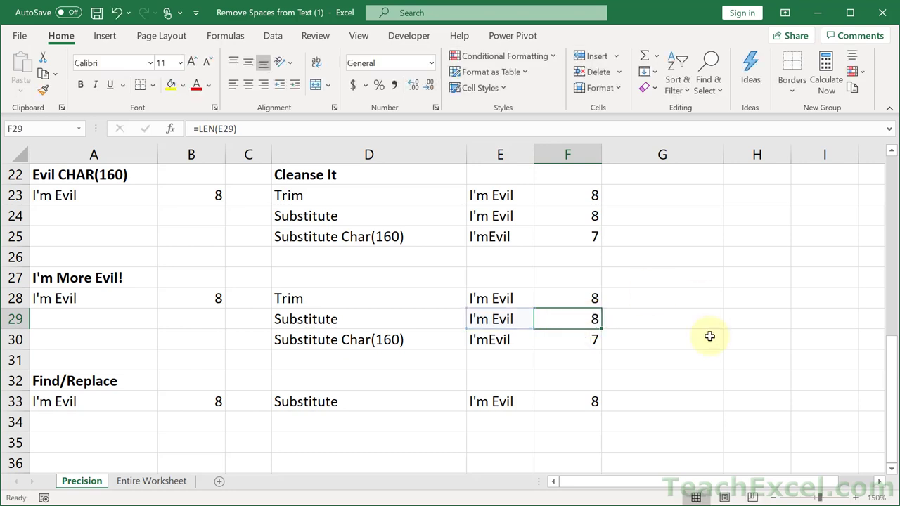
pyautogui.doubleClick(499, 341)
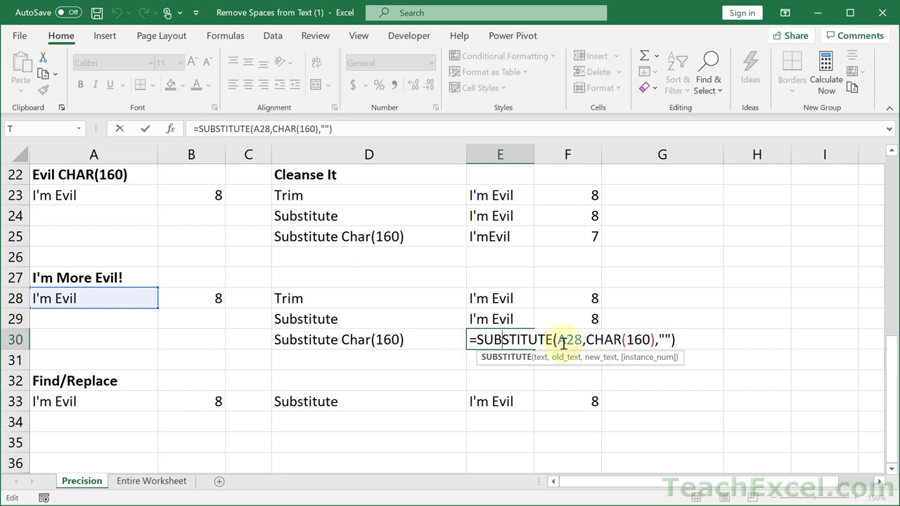
pyautogui.hotkey('ctrl', 'Return')
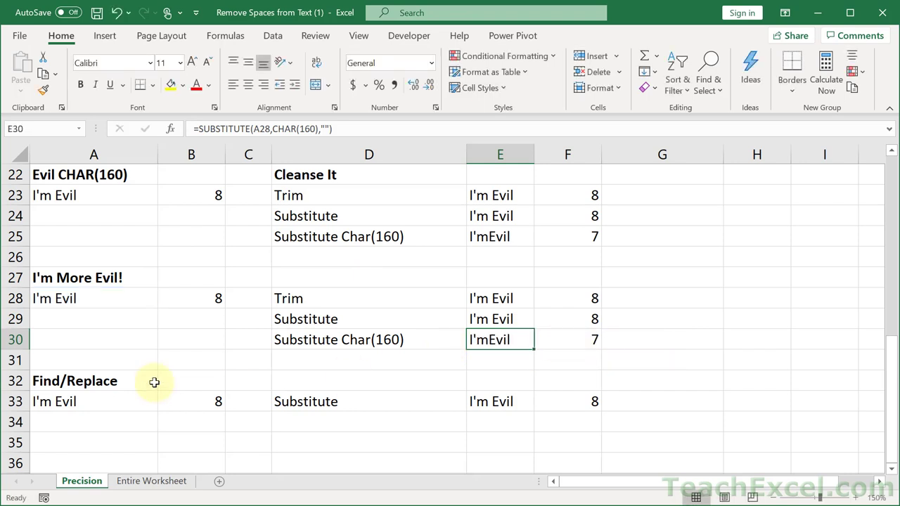
# Clear A33, paste A23's I'm Evil text into it as values only, then open Find and Replace
pyautogui.click(103, 397)
pyautogui.doubleClick(103, 397)
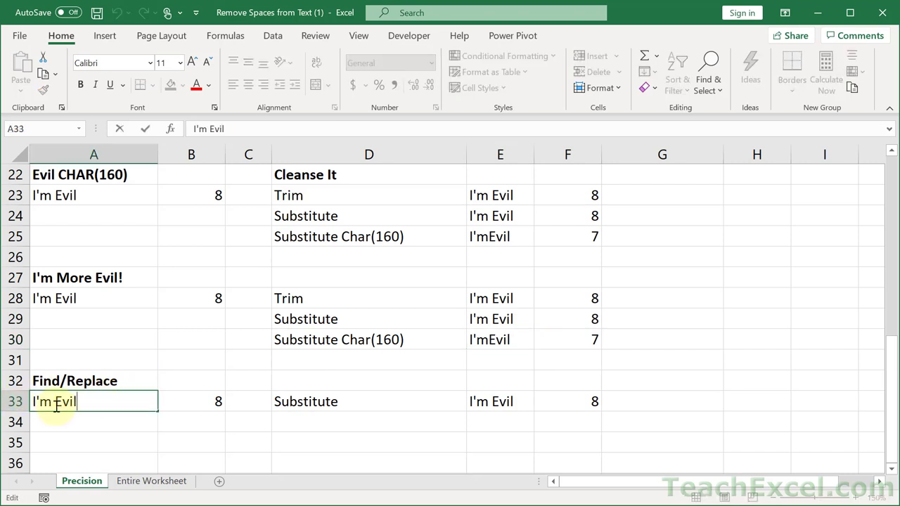
pyautogui.press('Escape')
pyautogui.press('Delete')
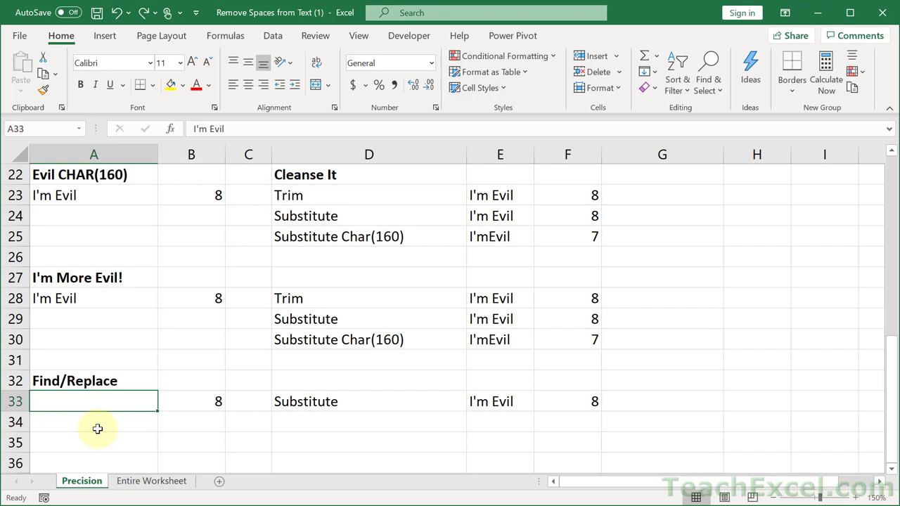
pyautogui.click(108, 194)
pyautogui.hotkey('ctrl', 'c')
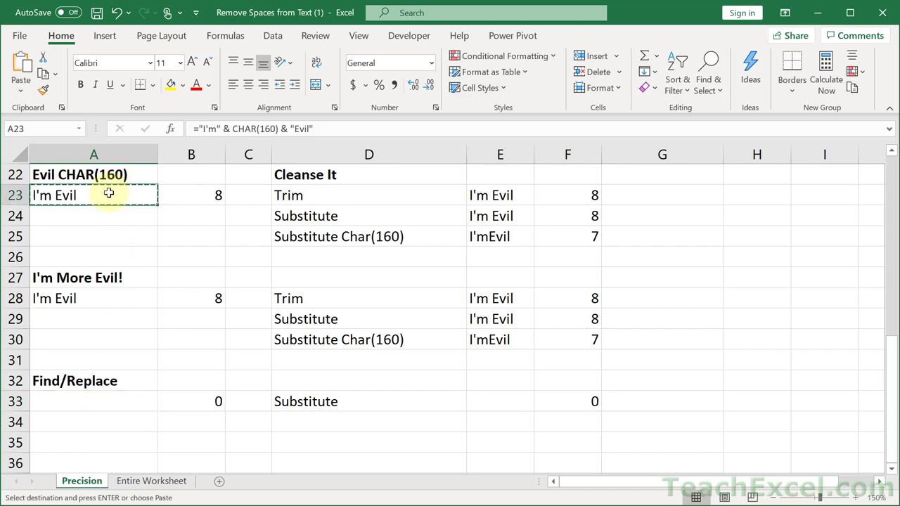
pyautogui.click(83, 399)
pyautogui.hotkey('ctrl', 'alt', 'v')
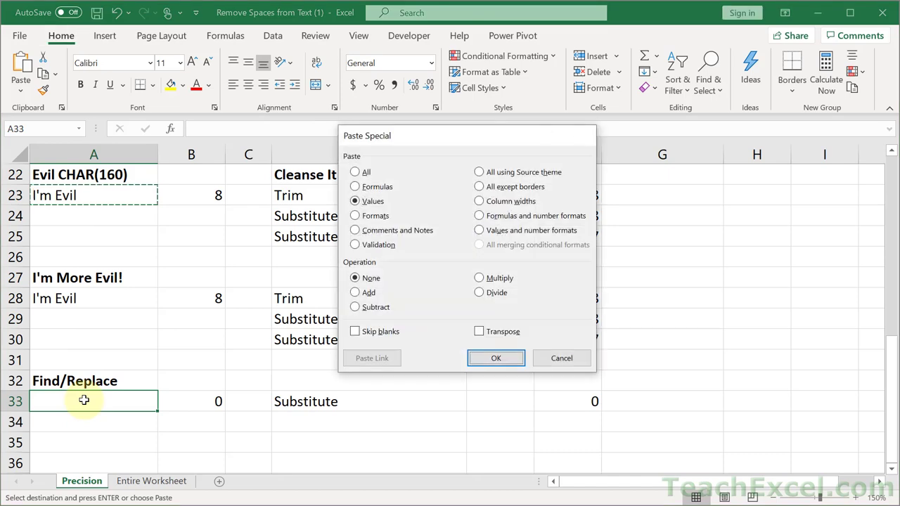
pyautogui.press('Return')
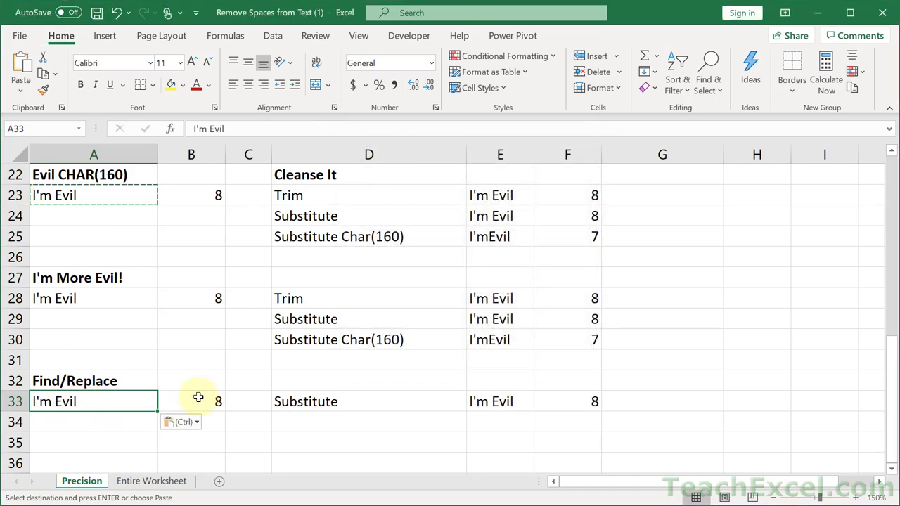
pyautogui.hotkey('ctrl', 'h')
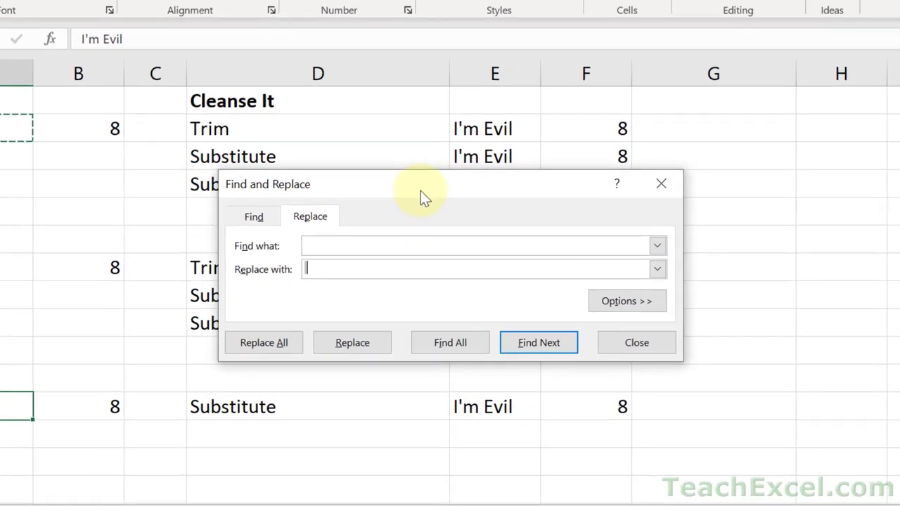
# Move the Find and Replace dialog aside, switch between its Find and Replace tabs, and focus Find what
pyautogui.moveTo(444, 243); pyautogui.dragTo(449, 202)
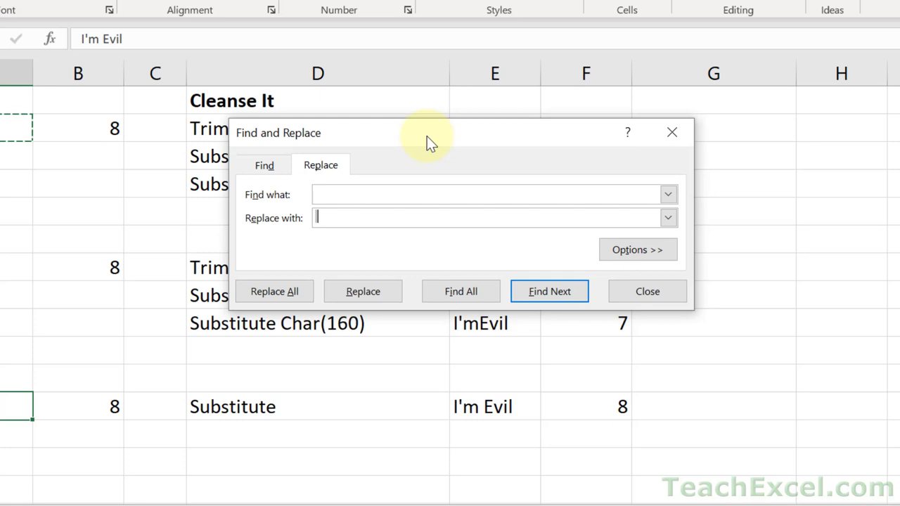
pyautogui.click(261, 163)
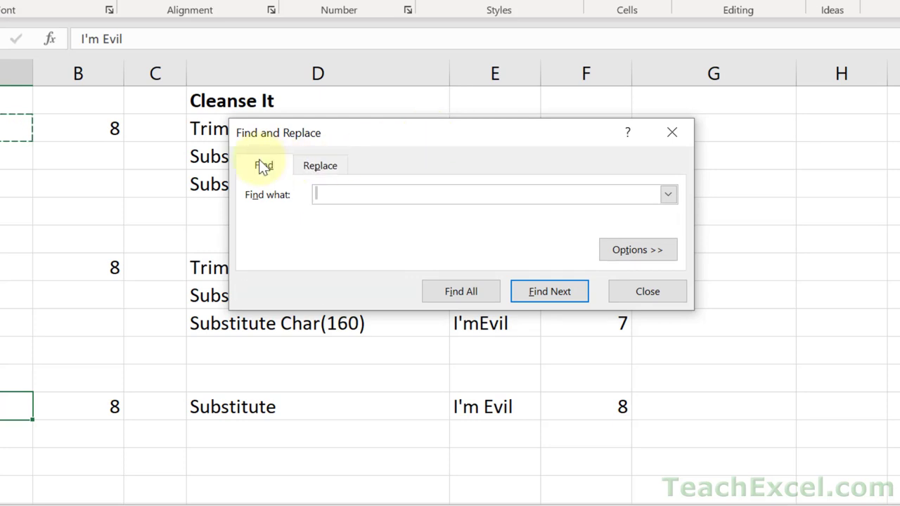
pyautogui.click(315, 164)
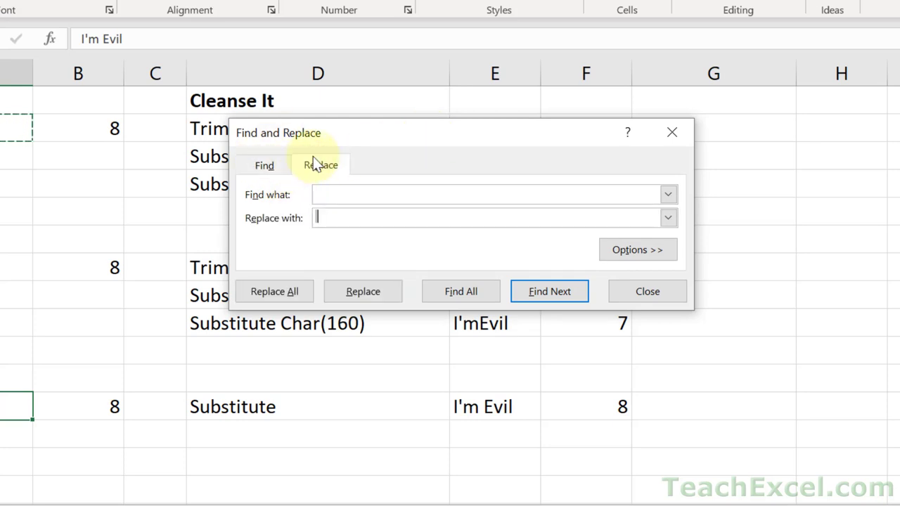
pyautogui.click(348, 194)
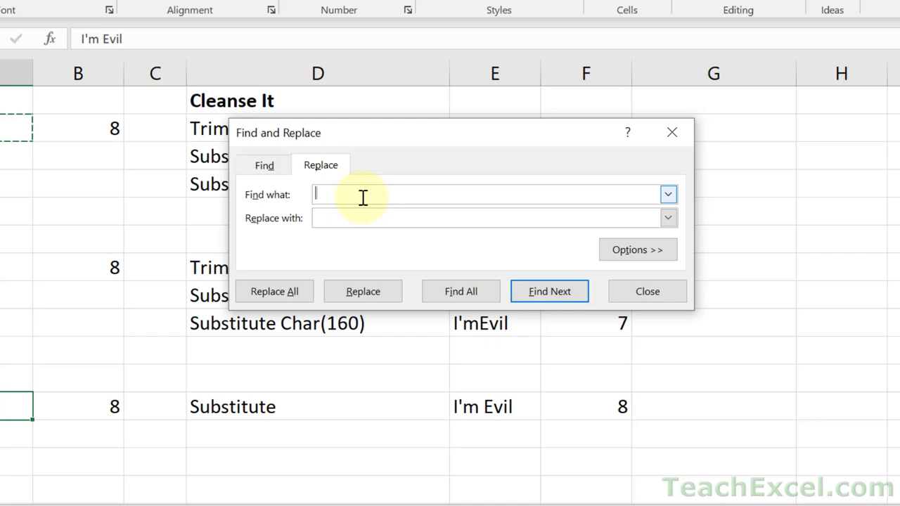
# Close Find and Replace and enter =CHAR(160) in A34
pyautogui.click(672, 132)
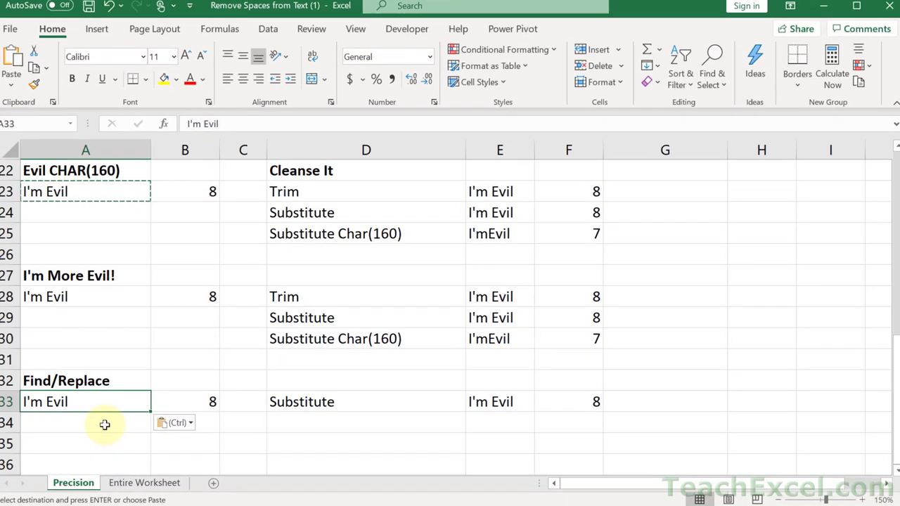
pyautogui.click(3, 434)
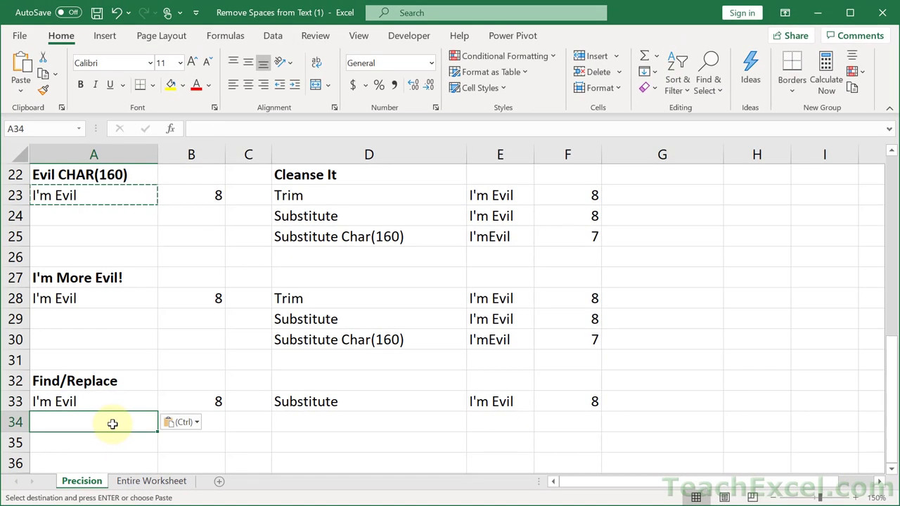
pyautogui.write('=char')
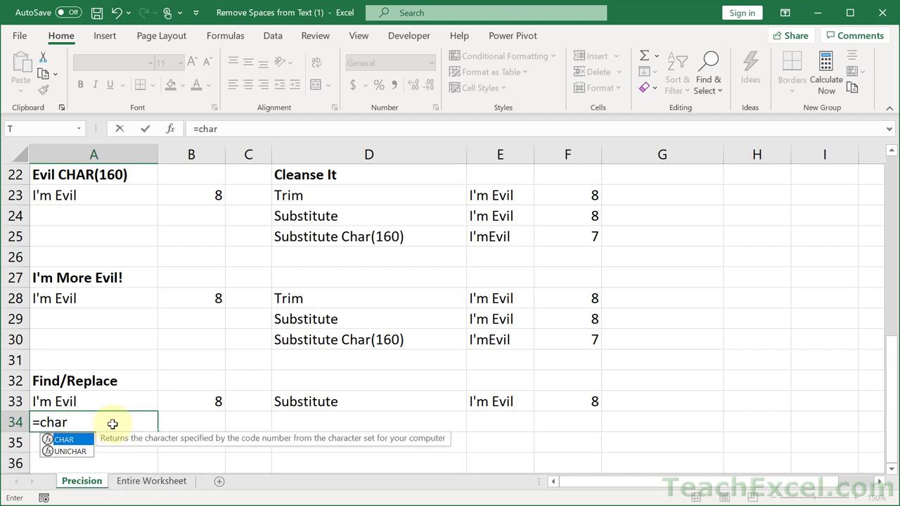
pyautogui.press('Tab')
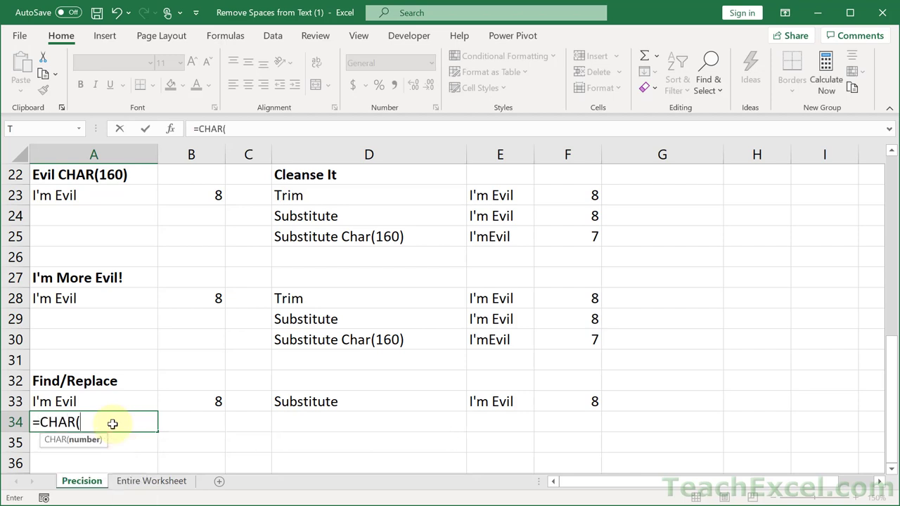
pyautogui.write('160)')
pyautogui.press('Return')
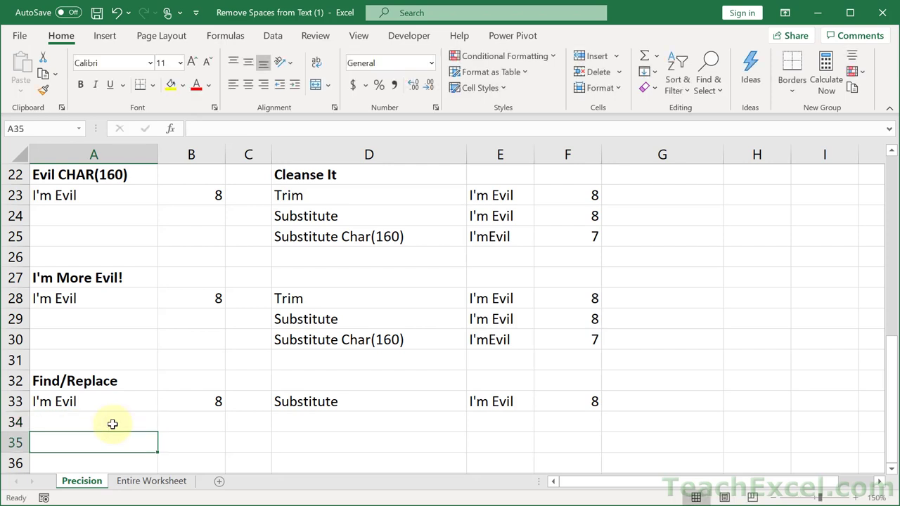
# Convert A34's CHAR(160) formula into a plain value by pasting values over itself
pyautogui.click(120, 421)
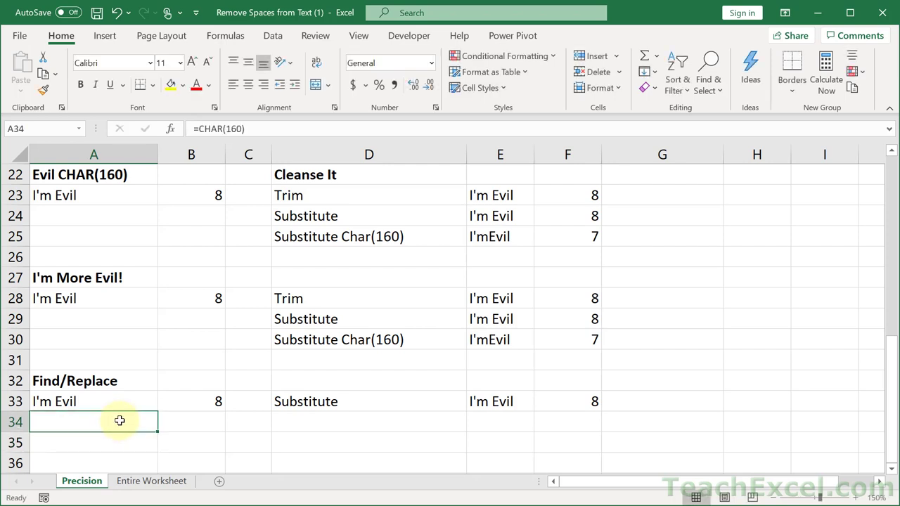
pyautogui.hotkey('ctrl', 'c')
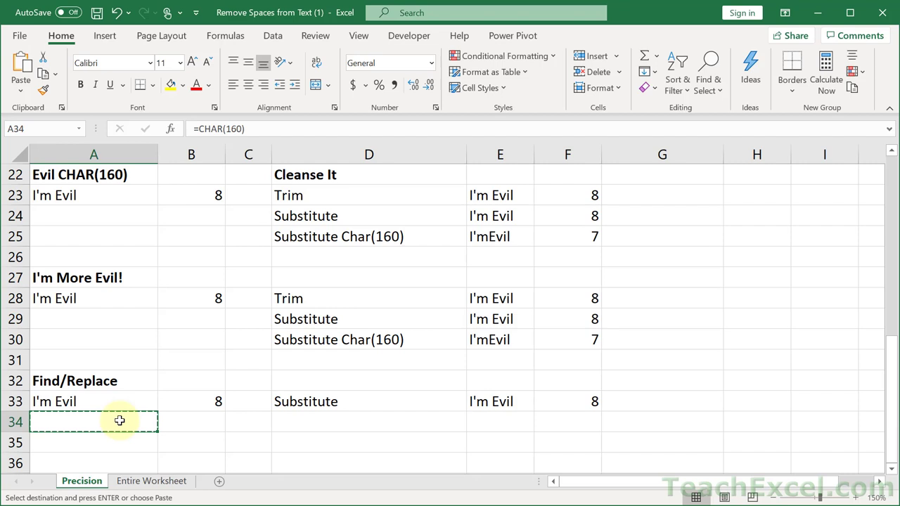
pyautogui.hotkey('alt', 'h')
pyautogui.press('v')
pyautogui.press('s')
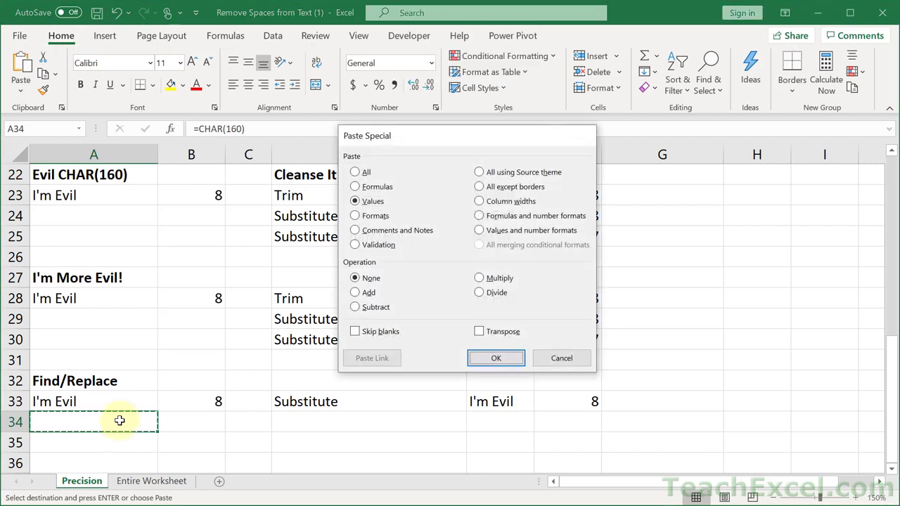
pyautogui.press('Return')
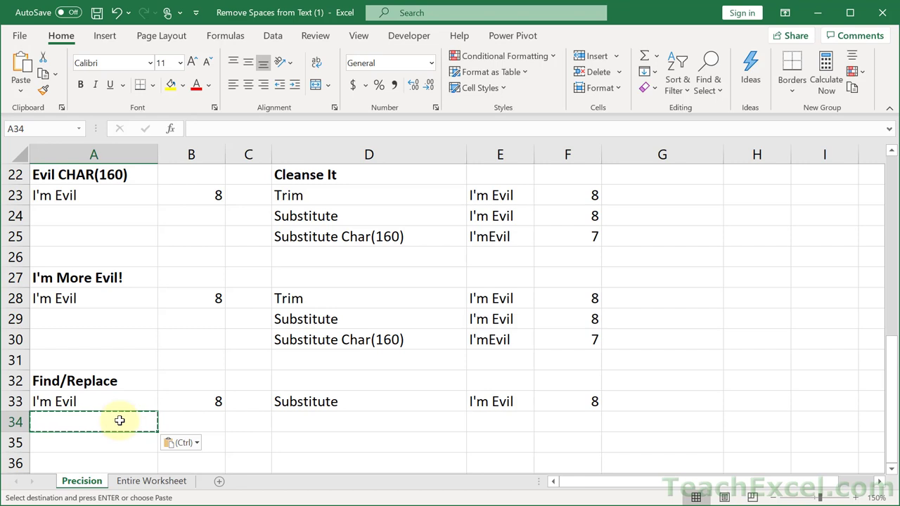
pyautogui.press('Escape')
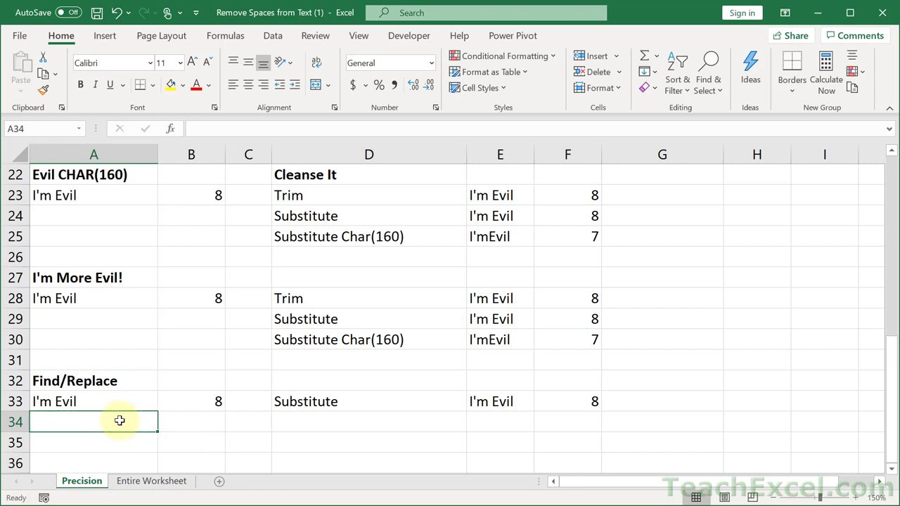
pyautogui.hotkey('ctrl', 'c')
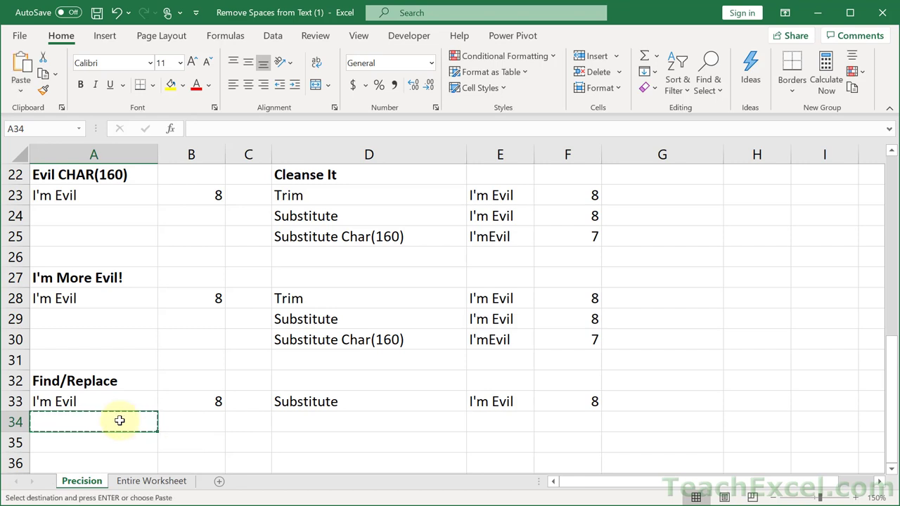
pyautogui.rightClick(120, 420)
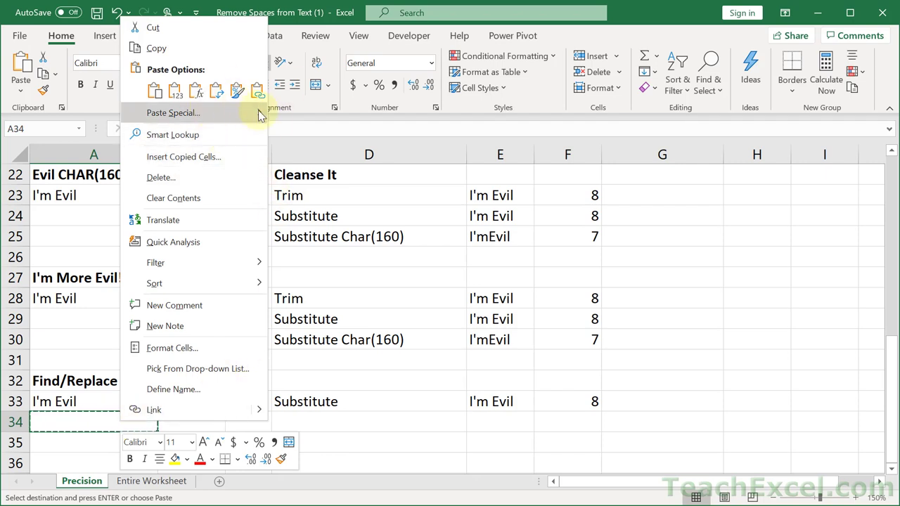
pyautogui.moveTo(259, 117)
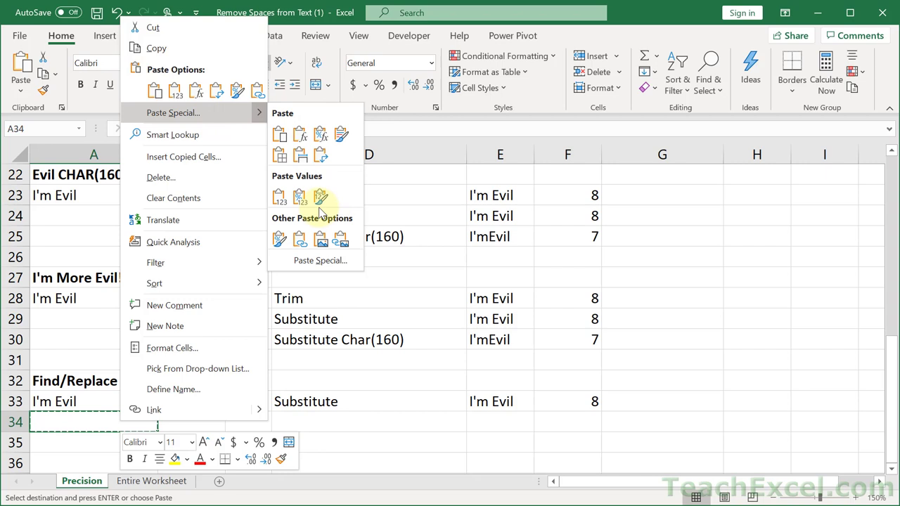
pyautogui.click(279, 199)
pyautogui.press('Escape')
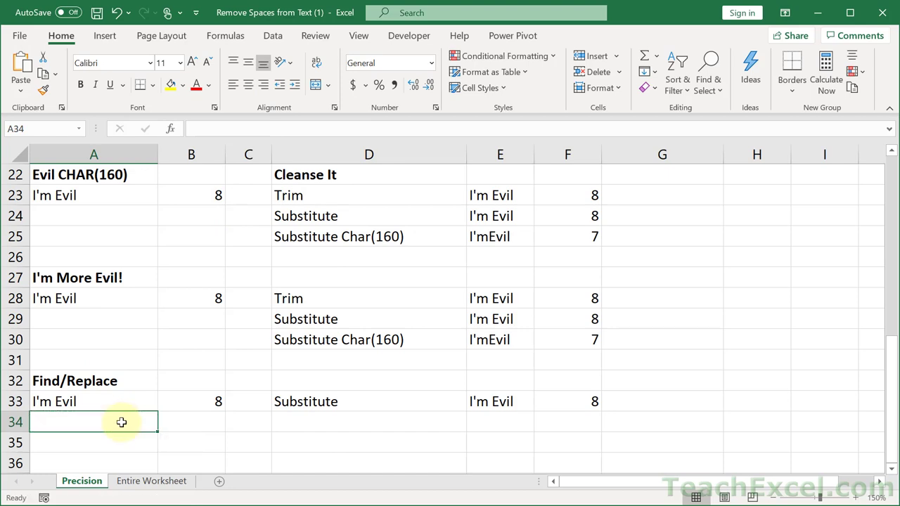
# Select the single non-breaking space character in A34, then return to A33
pyautogui.doubleClick(122, 422)
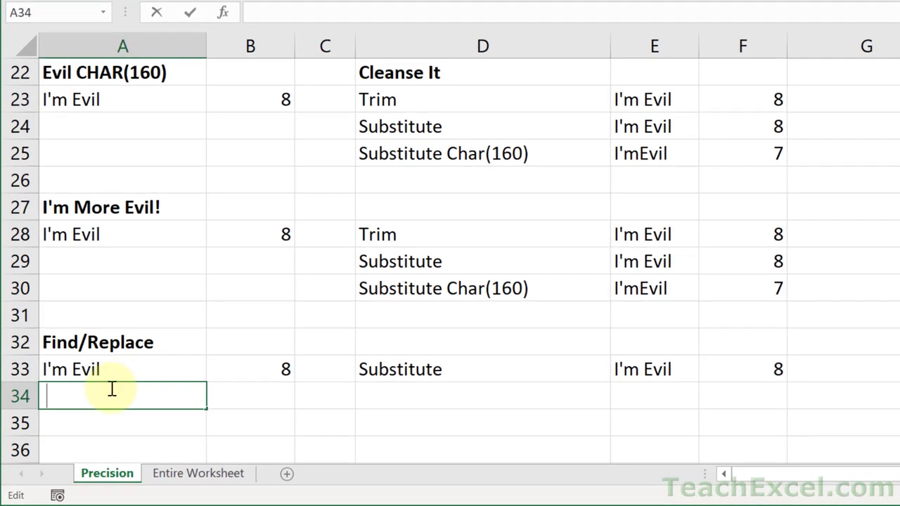
pyautogui.doubleClick(60, 396)
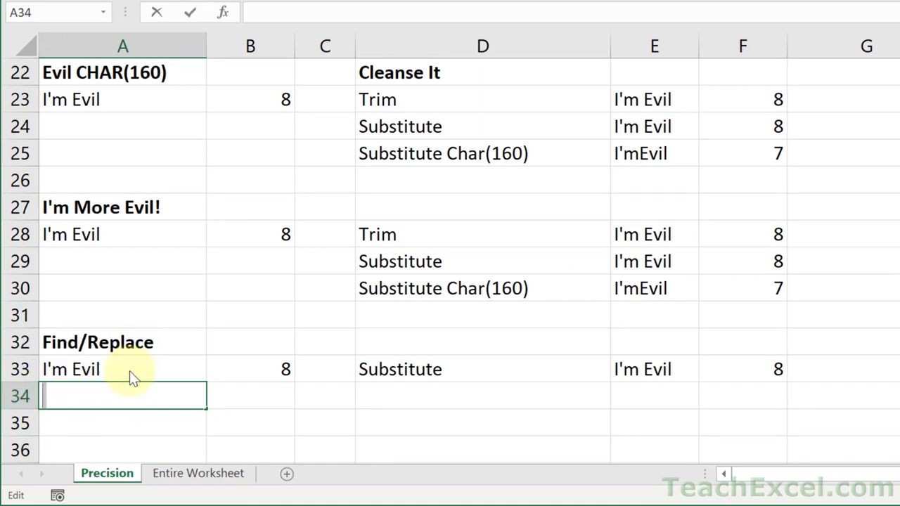
pyautogui.press('Escape')
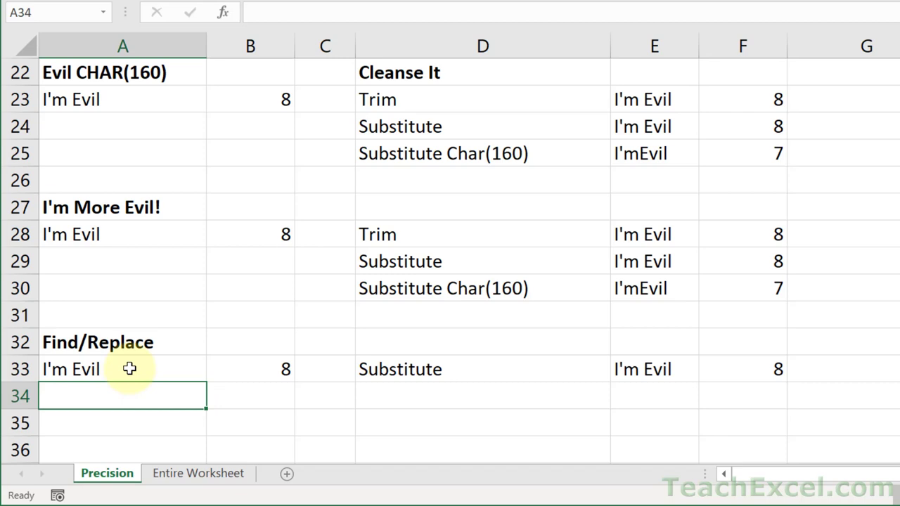
pyautogui.click(129, 369)
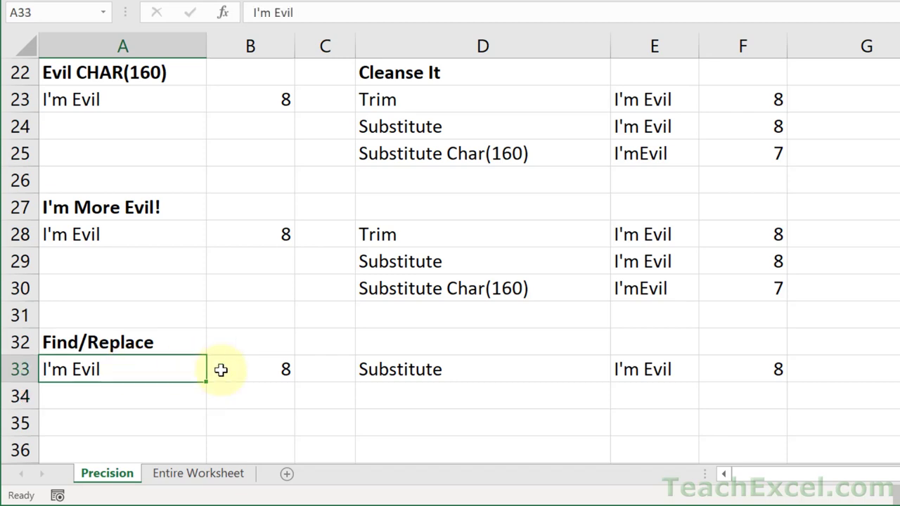
# Replace the non-breaking space with nothing via Find and Replace, so E33 reads I'mEvil, length 7
pyautogui.hotkey('ctrl', 'h')
pyautogui.click(523, 210)
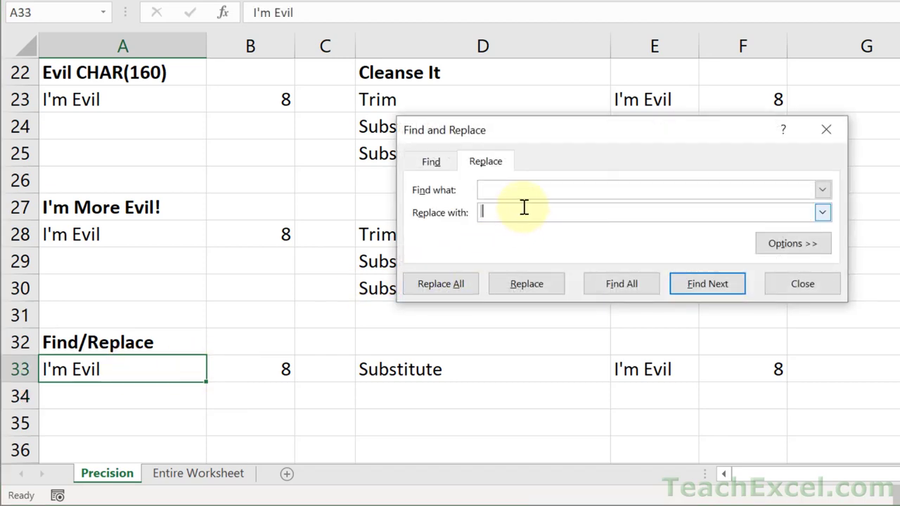
pyautogui.click(533, 191)
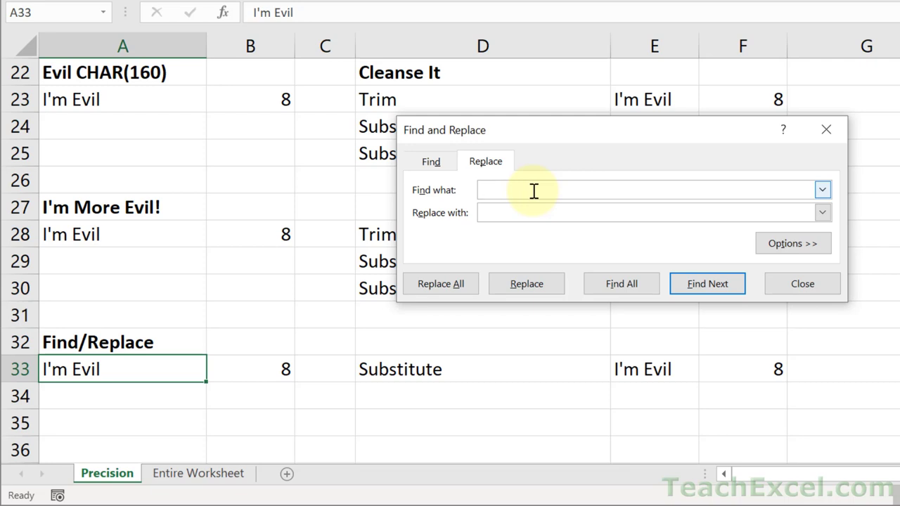
pyautogui.press('Tab')
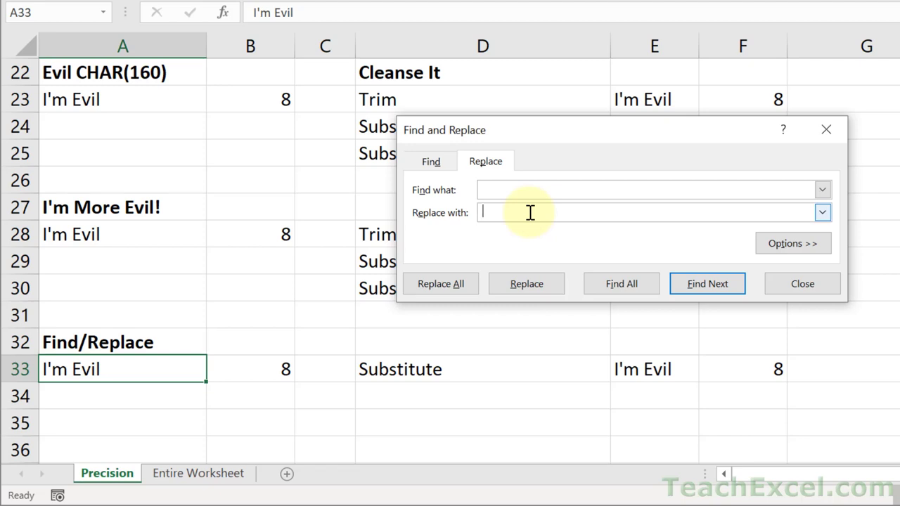
pyautogui.click(530, 212)
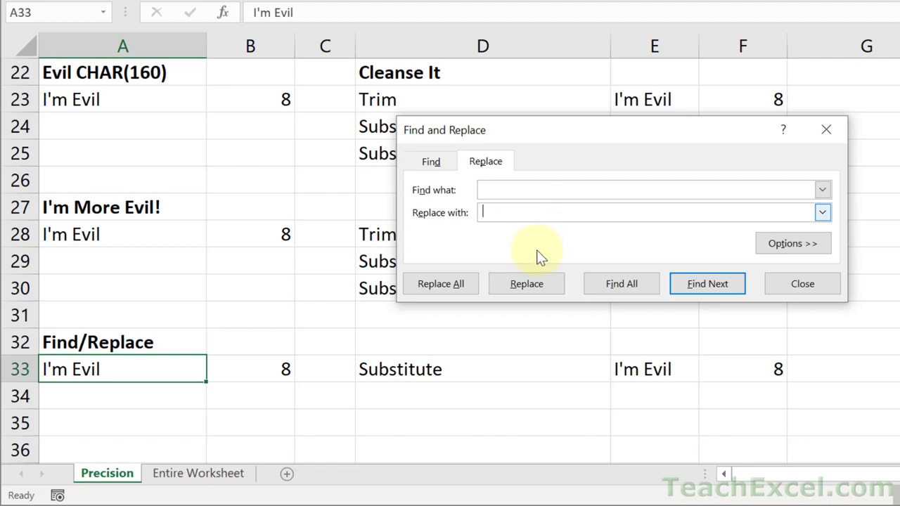
pyautogui.click(523, 284)
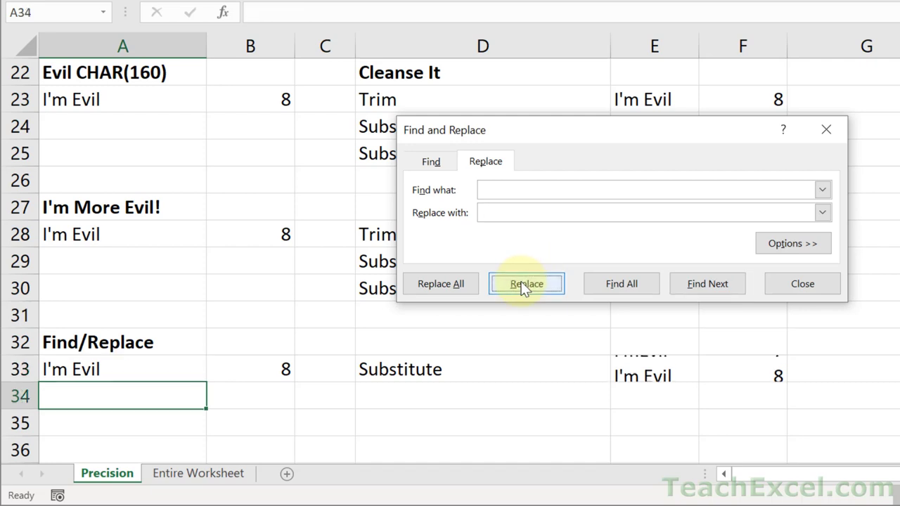
# Close Find and Replace and review the " " argument of E33's =SUBSTITUTE(A33," ","") unchanged
pyautogui.click(827, 131)
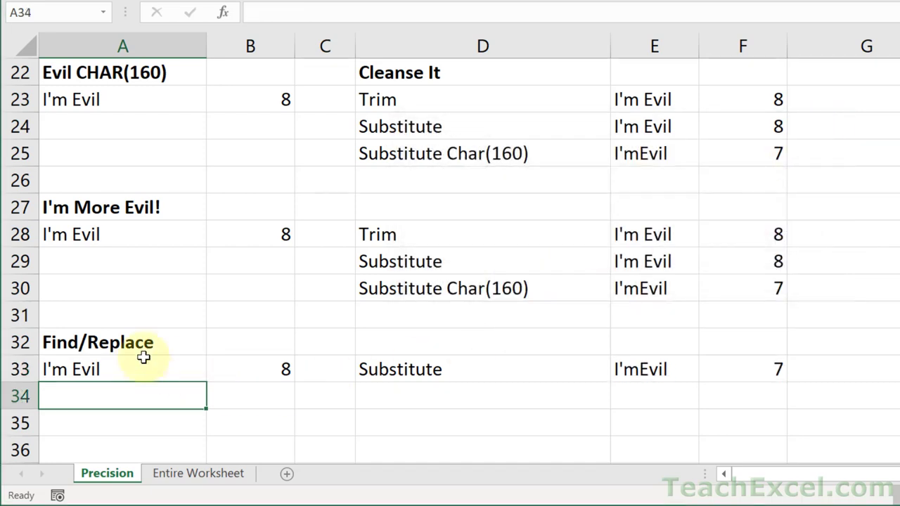
pyautogui.click(167, 366)
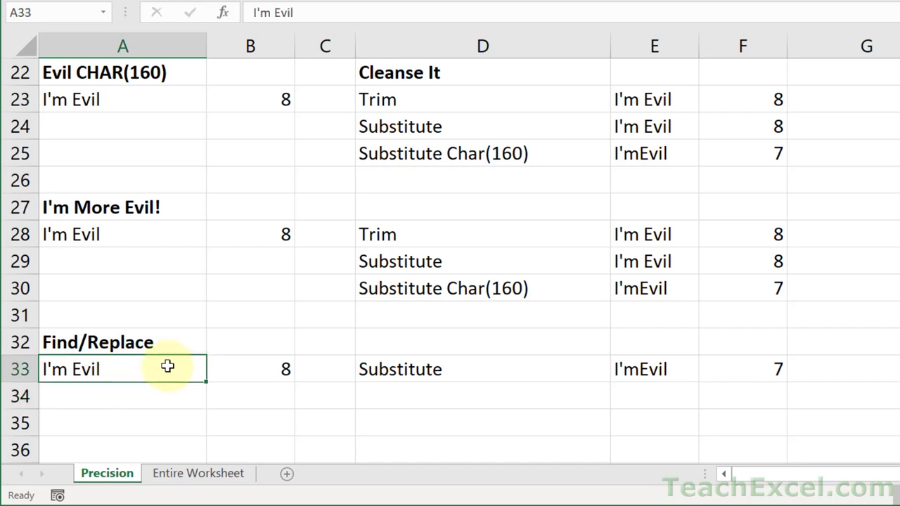
pyautogui.click(665, 369)
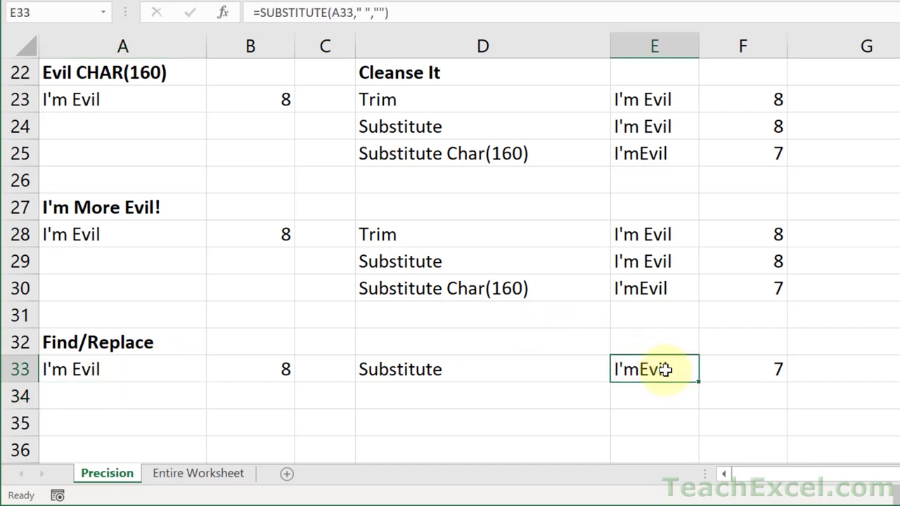
pyautogui.doubleClick(665, 369)
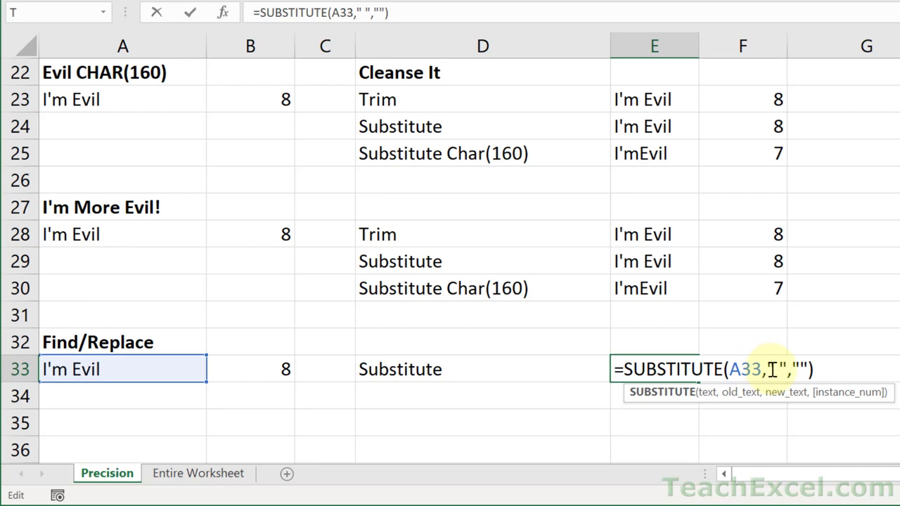
pyautogui.moveTo(768, 369); pyautogui.dragTo(788, 369)
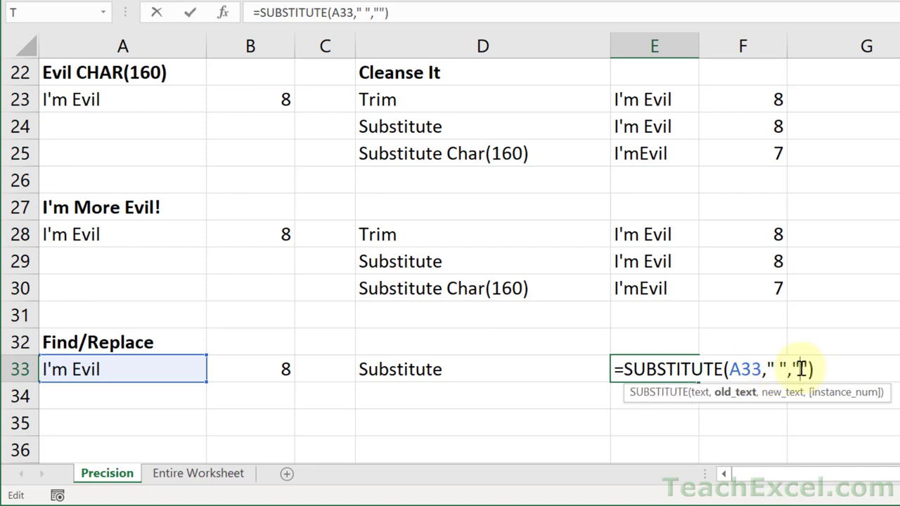
pyautogui.click(797, 369)
pyautogui.hotkey('ctrl', 'Return')
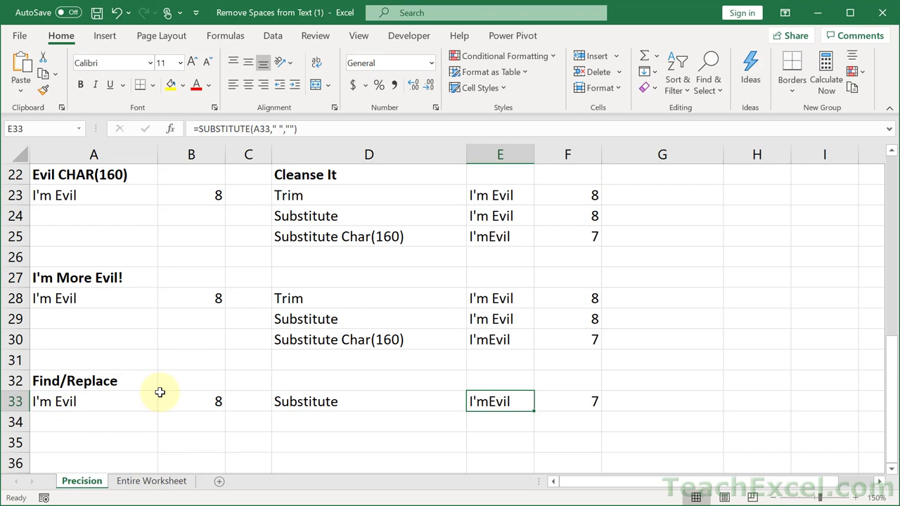
pyautogui.doubleClick(499, 401)
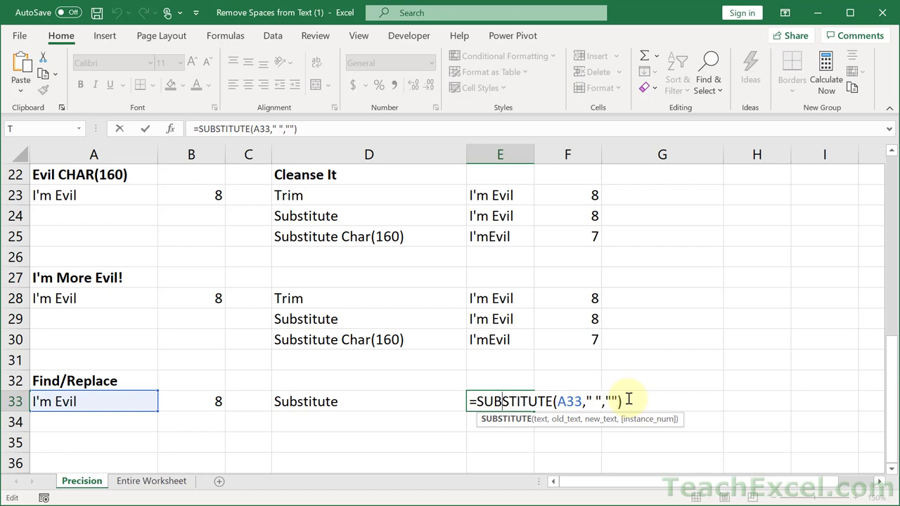
pyautogui.hotkey('ctrl', 'Return')
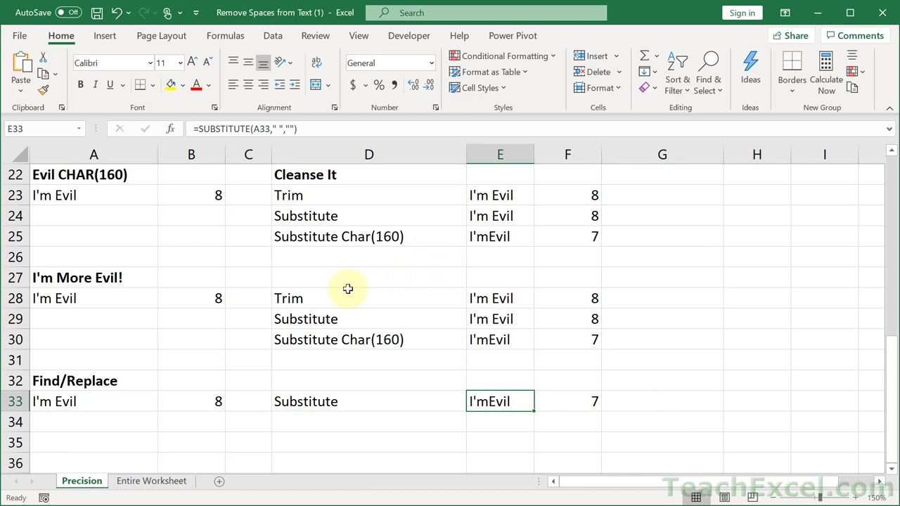
# Append a second & CHAR(160) after Evil in A23's formula
pyautogui.moveTo(443, 301); pyautogui.dragTo(541, 298)
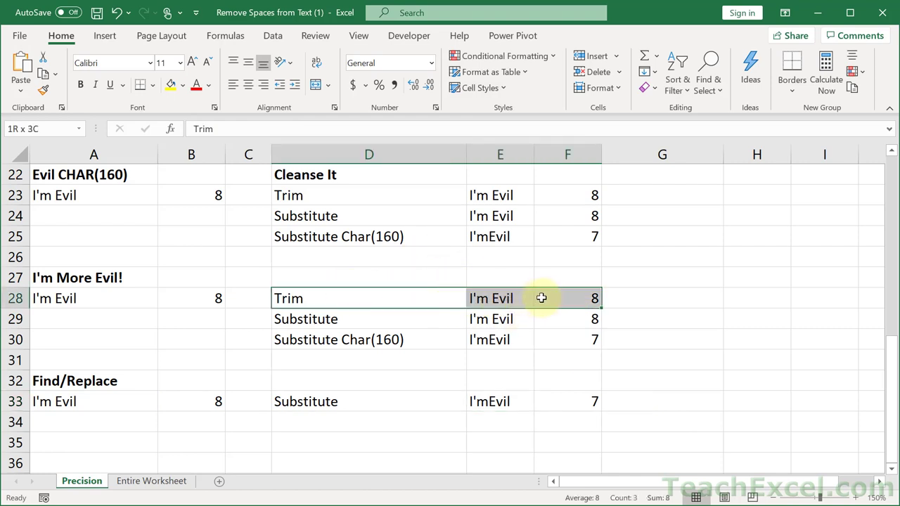
pyautogui.moveTo(400, 197); pyautogui.dragTo(544, 198)
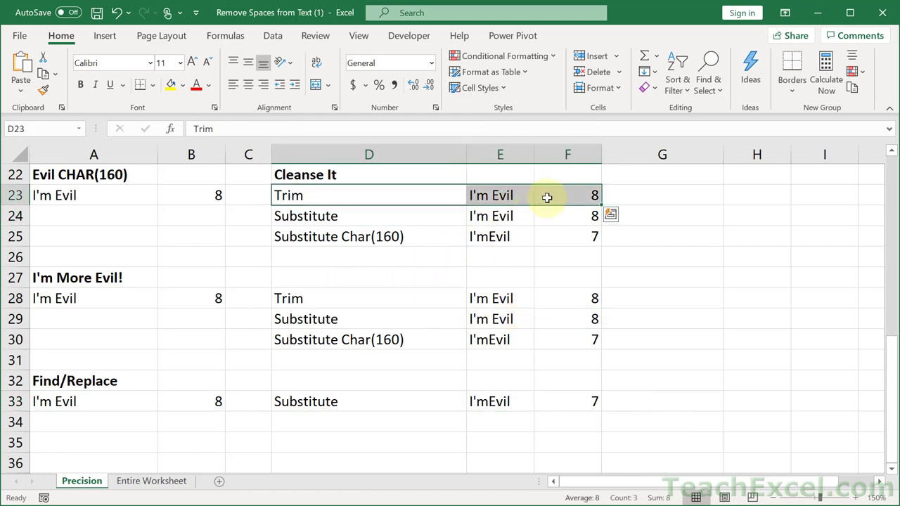
pyautogui.click(114, 194)
pyautogui.doubleClick(114, 195)
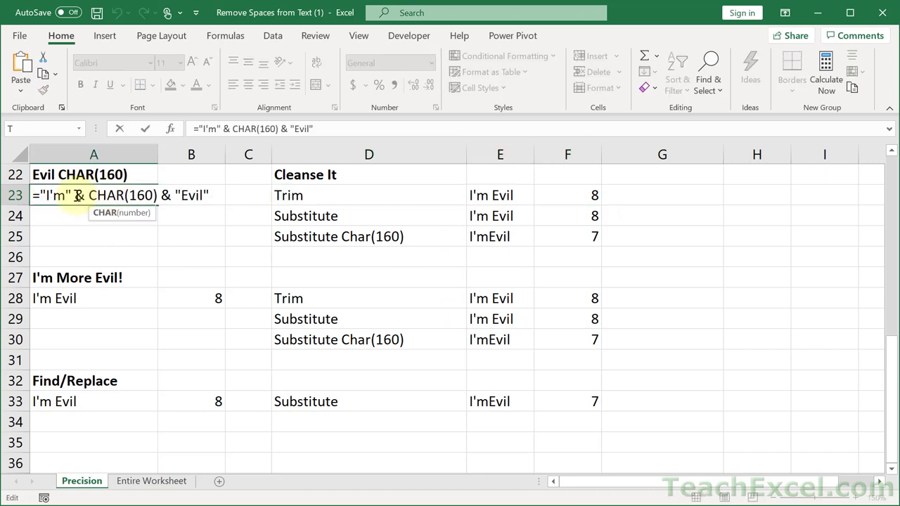
pyautogui.moveTo(75, 195); pyautogui.dragTo(160, 194)
pyautogui.hotkey('ctrl', 'c')
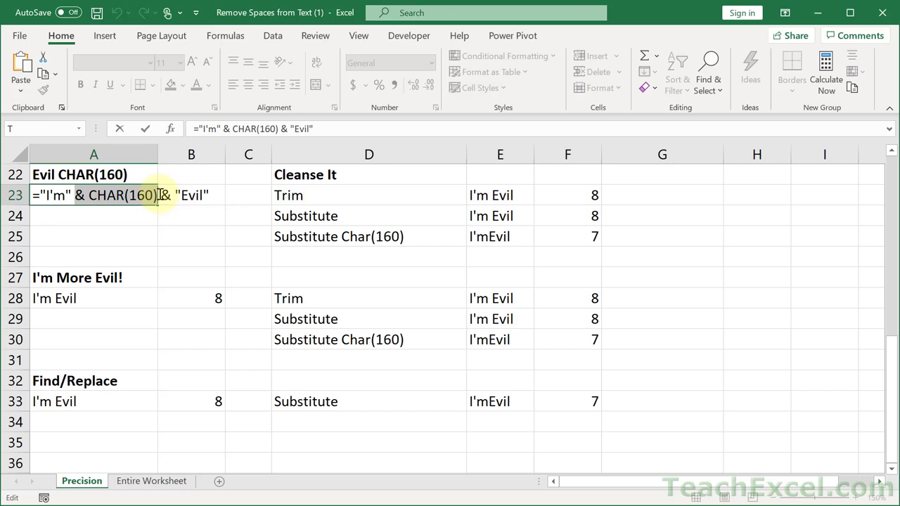
pyautogui.press('End')
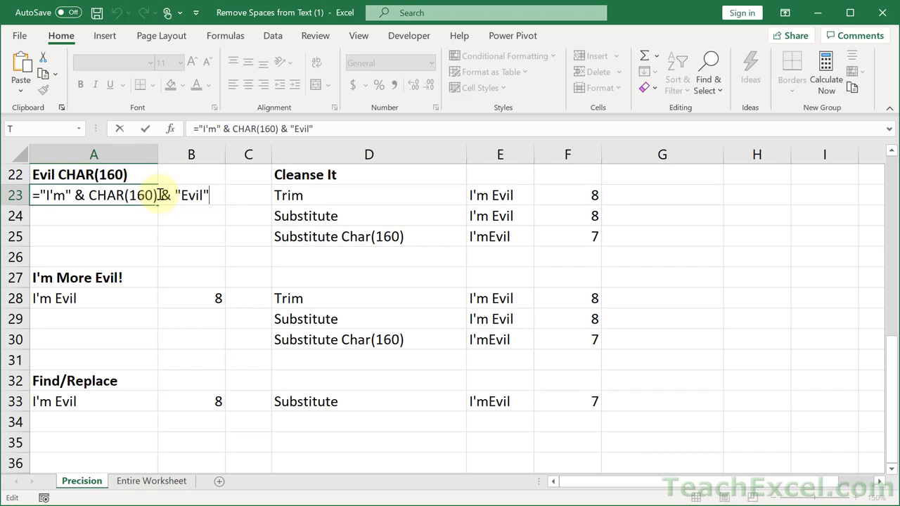
pyautogui.hotkey('ctrl', 'v')
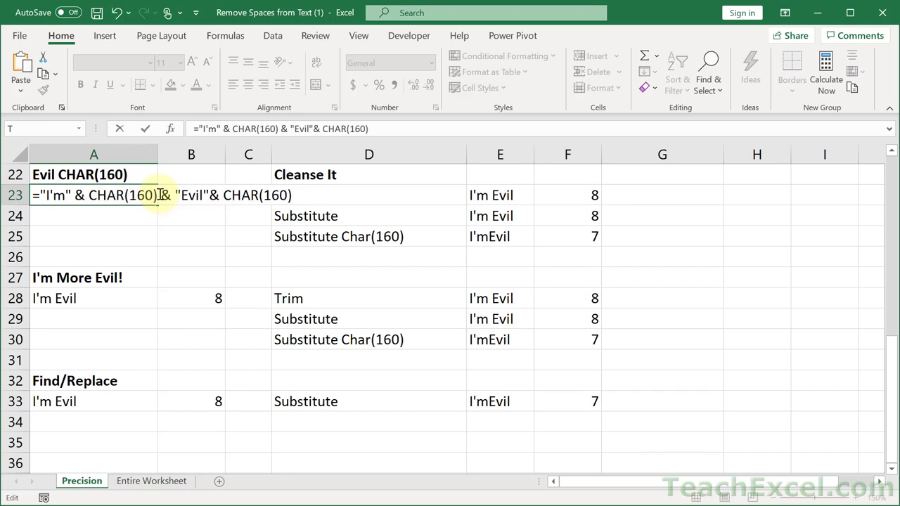
pyautogui.click(211, 195)
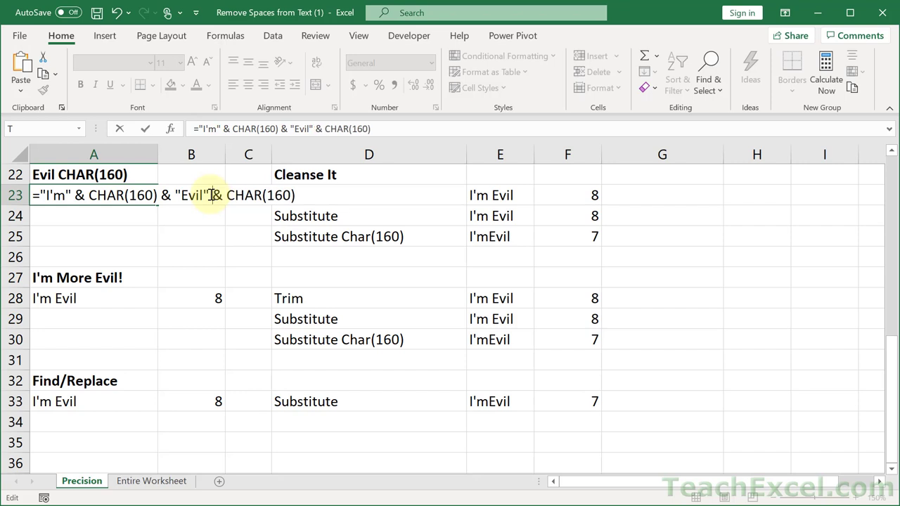
pyautogui.press('Return')
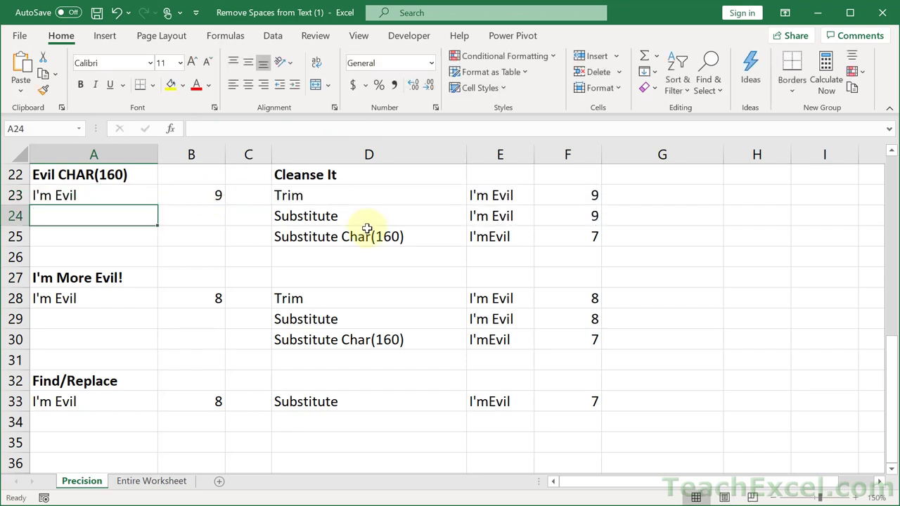
# Extend A23's formula with & " " and check the lengths in B23 and F23
pyautogui.doubleClick(116, 196)
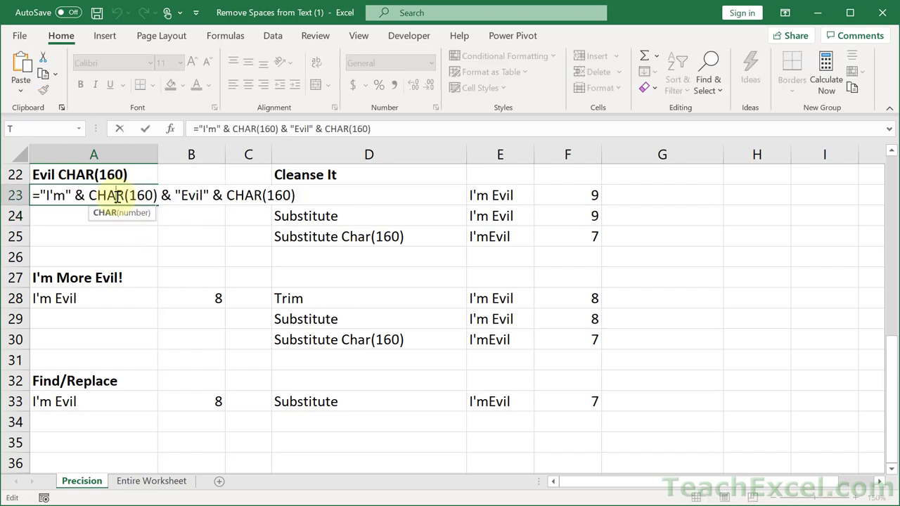
pyautogui.click(306, 194)
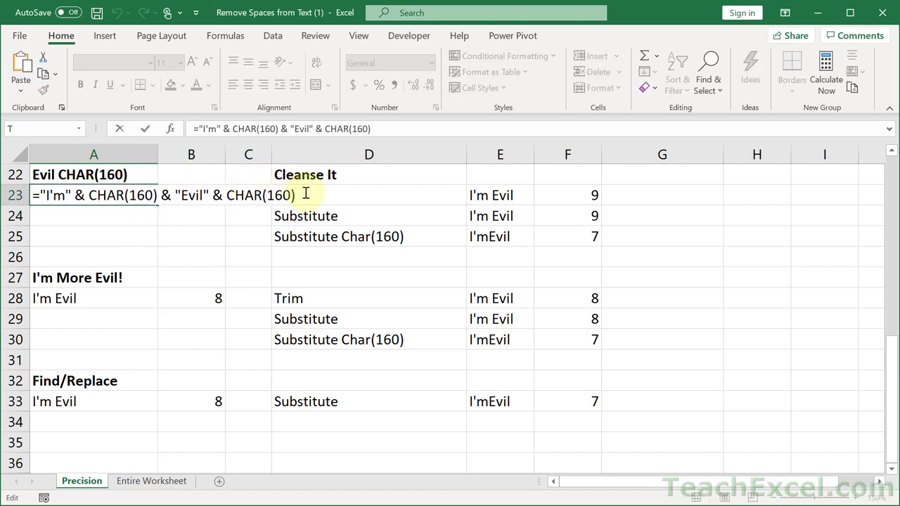
pyautogui.write('& " "')
pyautogui.press('Return')
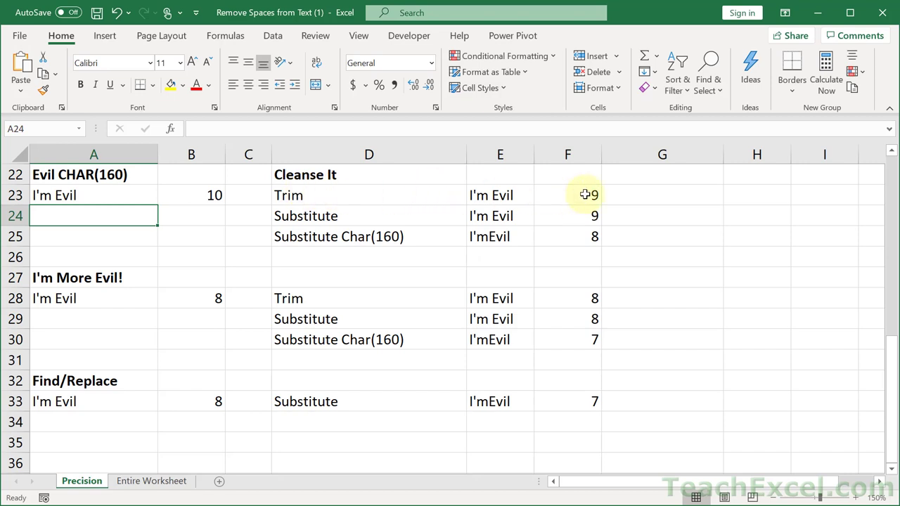
pyautogui.click(179, 200)
pyautogui.click(560, 195)
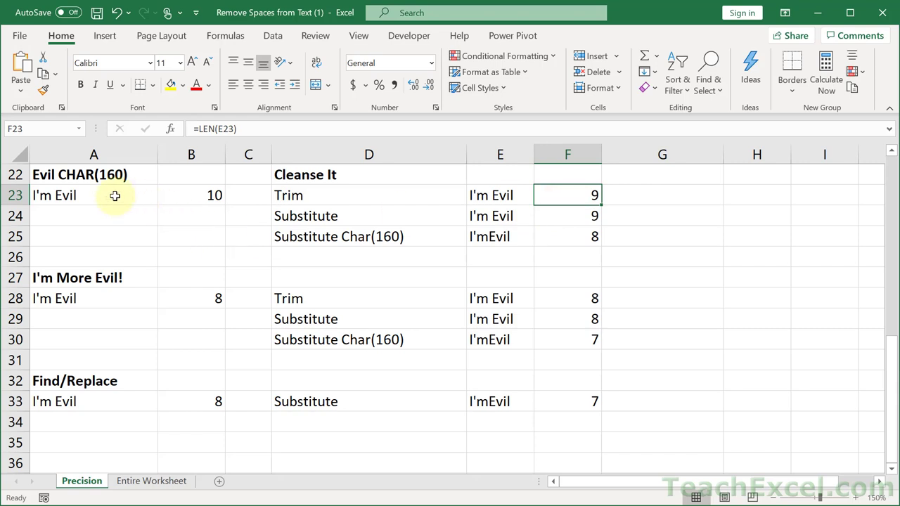
# Delete A23's trailing CHAR(160) and space, leaving "I'm" & CHAR(160) & "Evil" at length 8
pyautogui.doubleClick(115, 196)
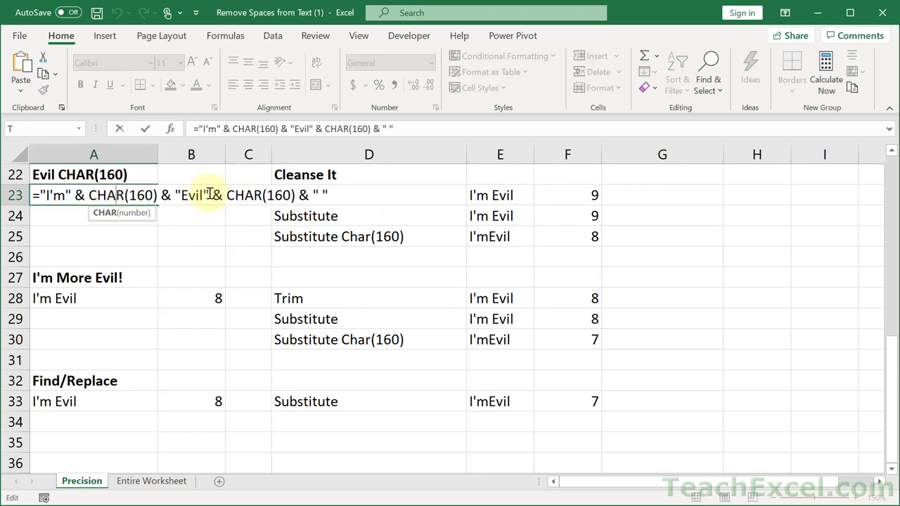
pyautogui.moveTo(210, 195); pyautogui.dragTo(345, 201)
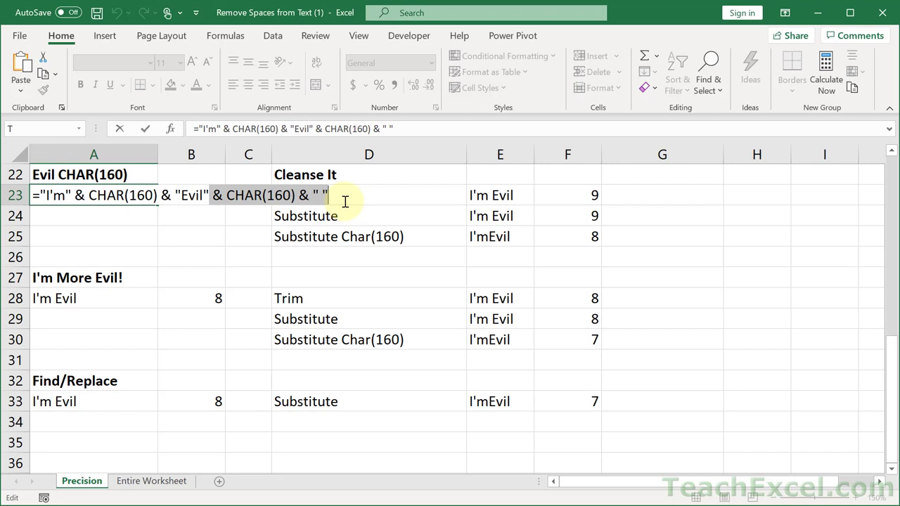
pyautogui.press('BackSpace')
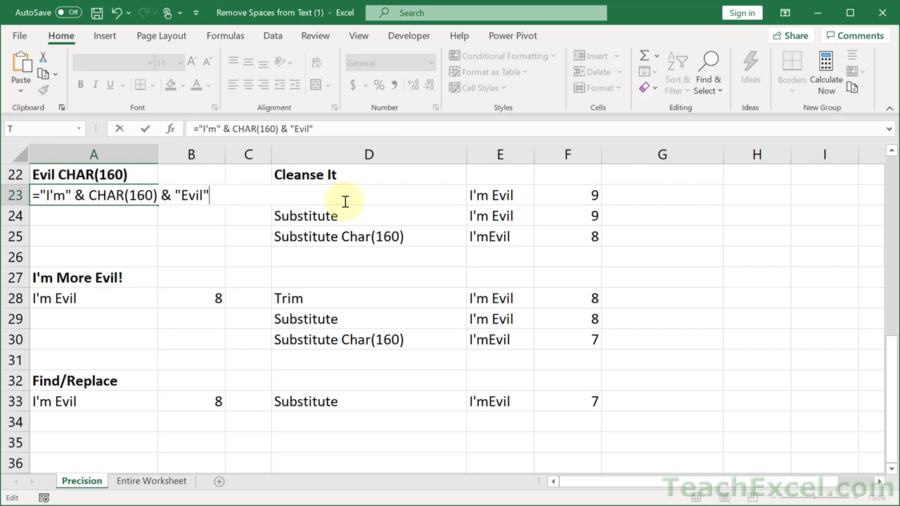
pyautogui.press('Return')
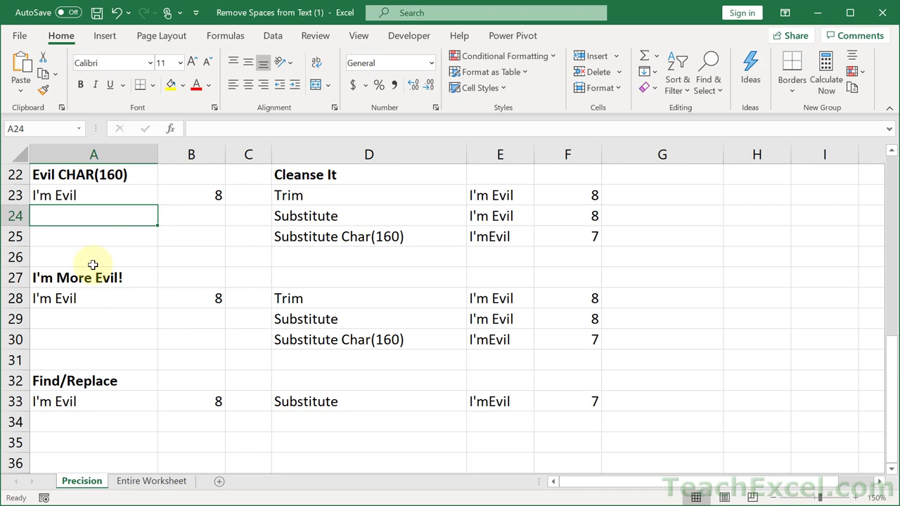
pyautogui.click(61, 298)
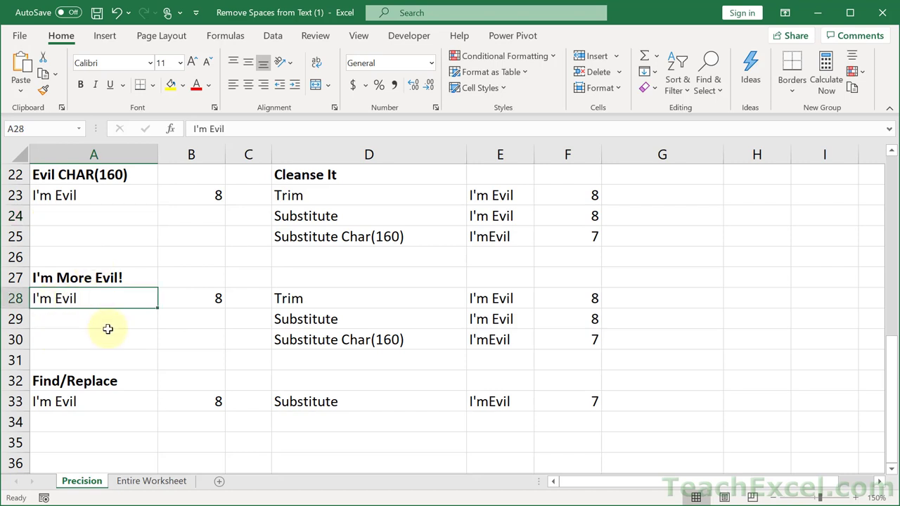
pyautogui.click(385, 316)
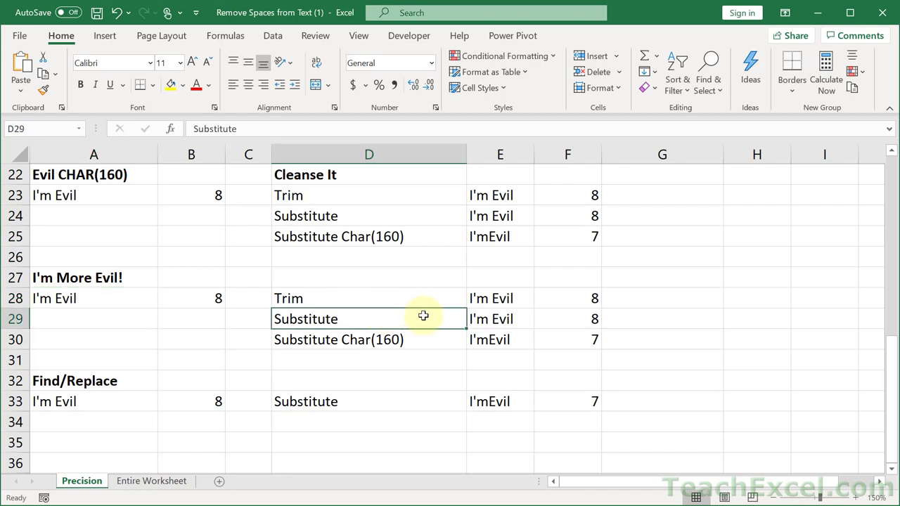
pyautogui.moveTo(423, 316); pyautogui.dragTo(557, 319)
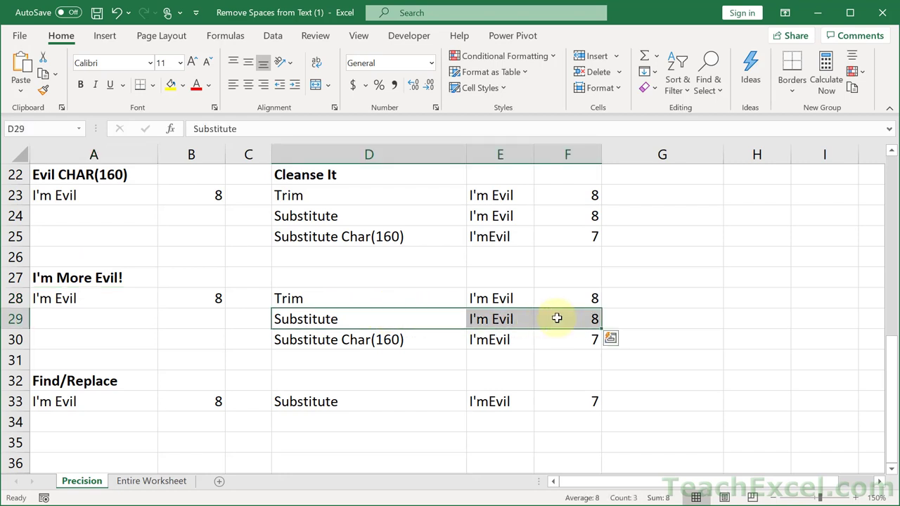
pyautogui.click(187, 305)
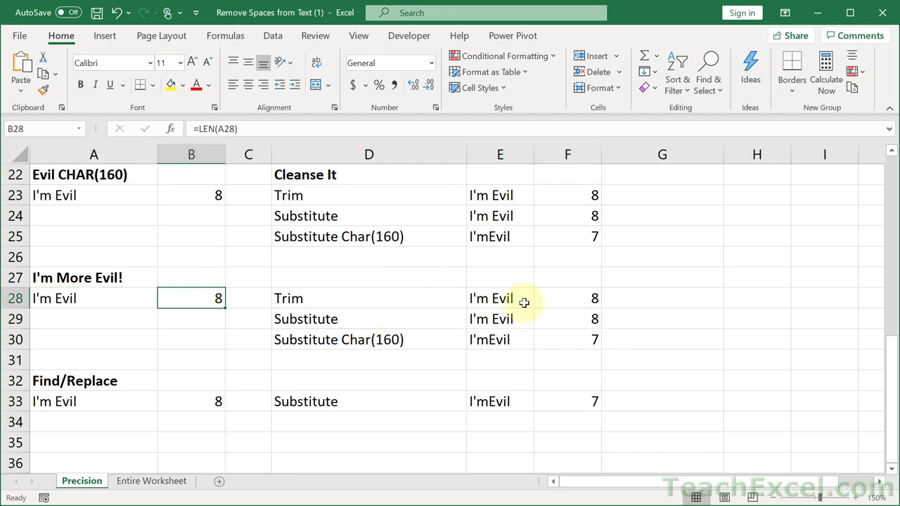
pyautogui.click(558, 321)
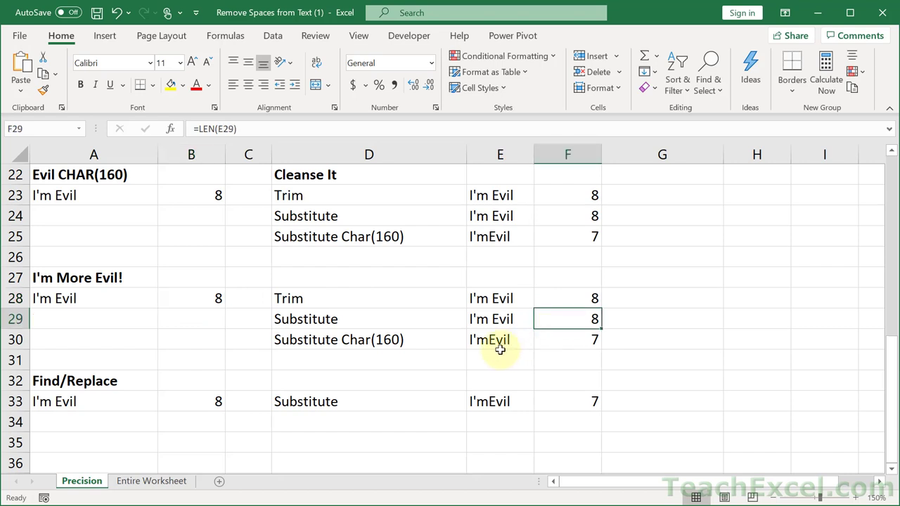
pyautogui.moveTo(496, 345); pyautogui.dragTo(544, 346)
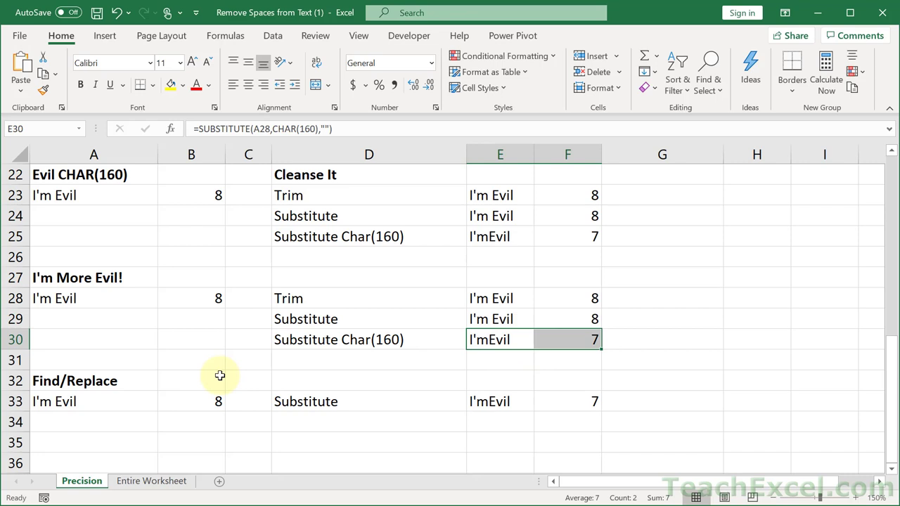
pyautogui.doubleClick(87, 296)
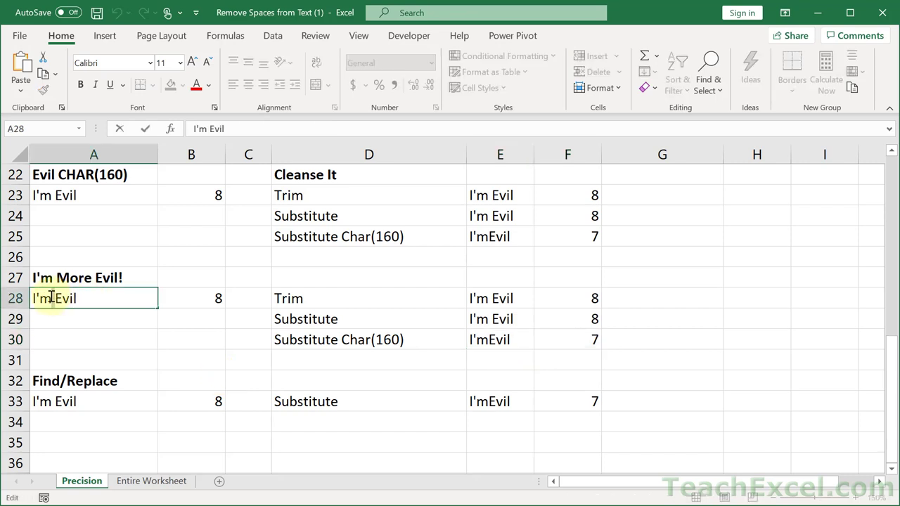
pyautogui.moveTo(49, 297); pyautogui.dragTo(54, 296)
pyautogui.hotkey('ctrl', 'c')
pyautogui.press('Escape')
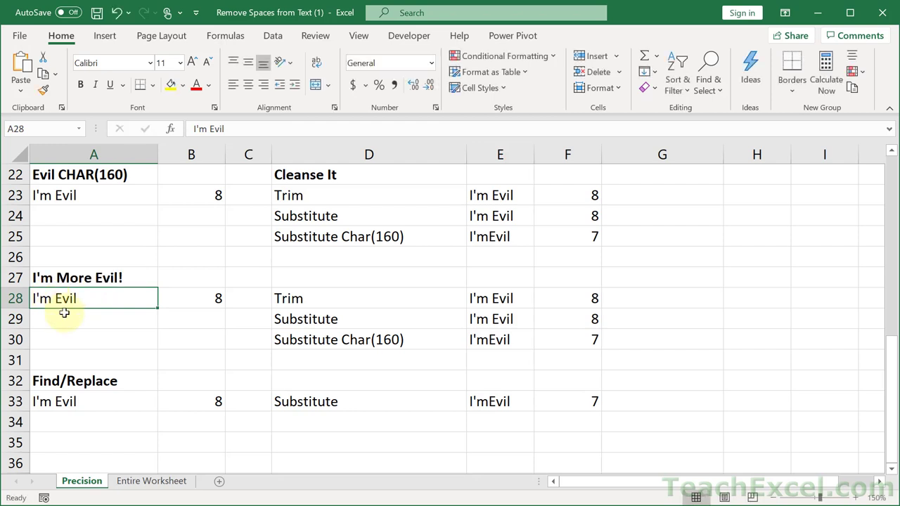
# Put a non-breaking space in A29 and =CODE(A29) in B29, which returns 160
pyautogui.doubleClick(64, 312)
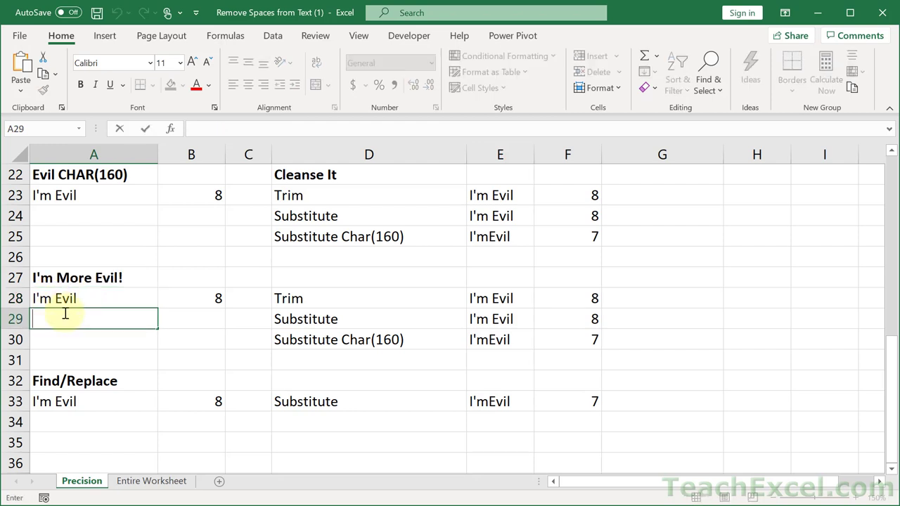
pyautogui.hotkey('ctrl', 'v')
pyautogui.press('Tab')
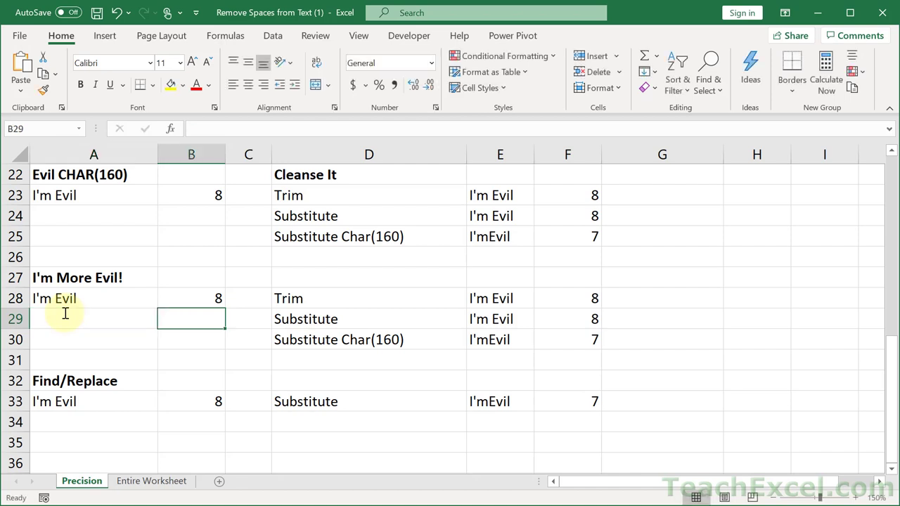
pyautogui.write('=')
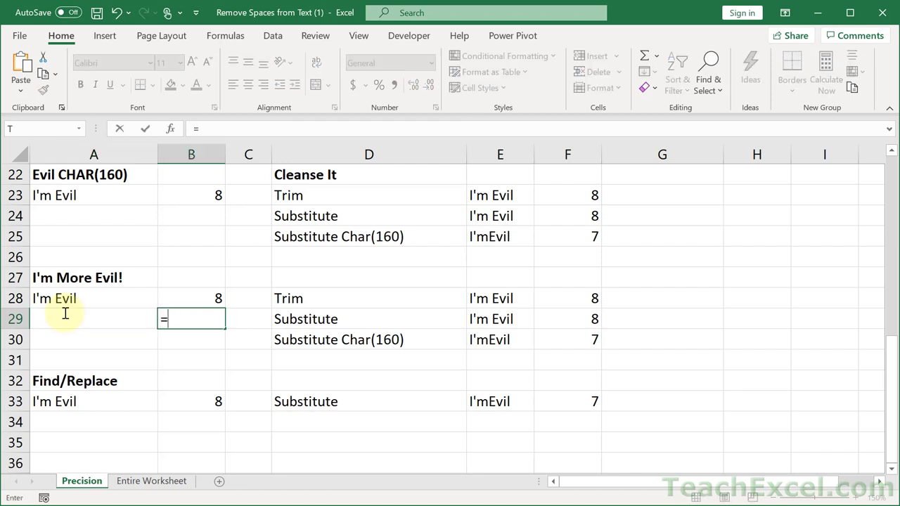
pyautogui.write('code')
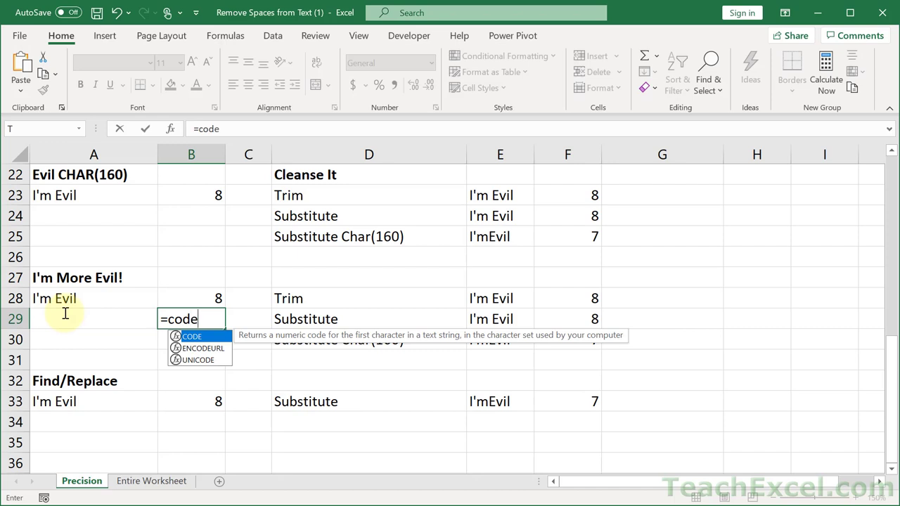
pyautogui.press('Tab')
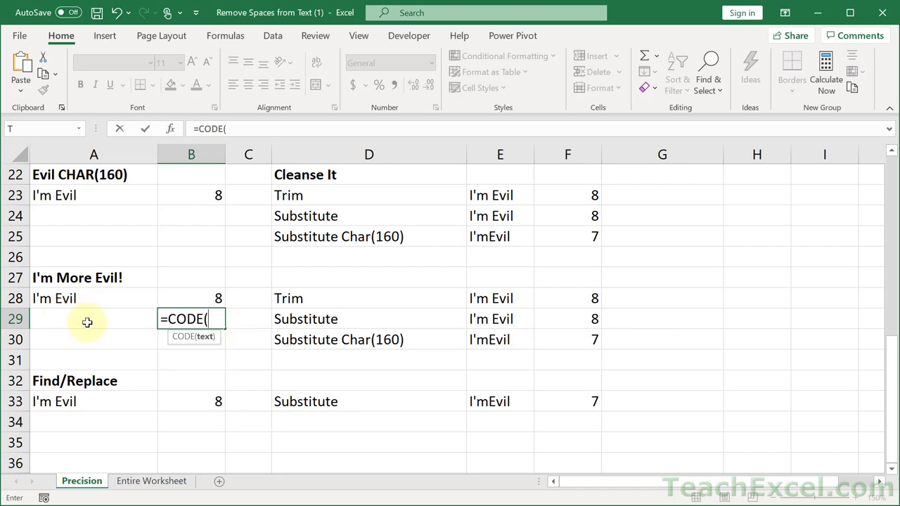
pyautogui.click(87, 322)
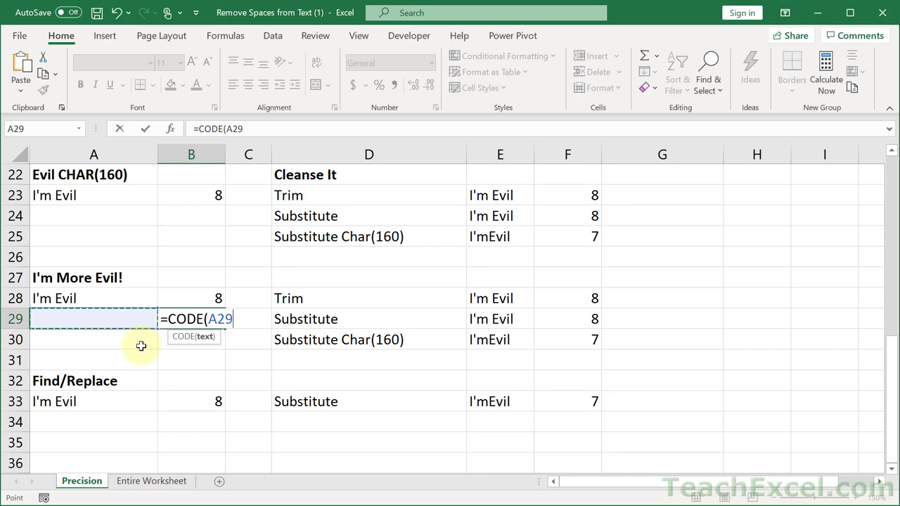
pyautogui.press('Return')
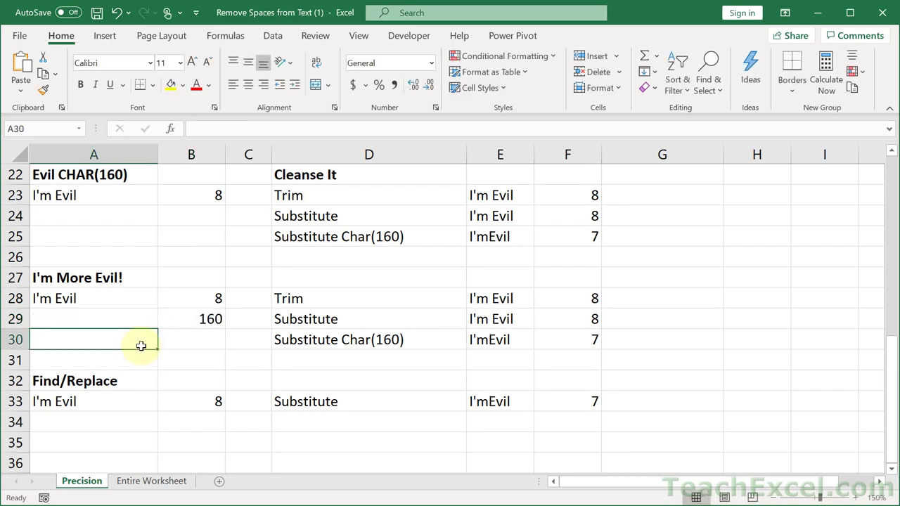
pyautogui.click(178, 319)
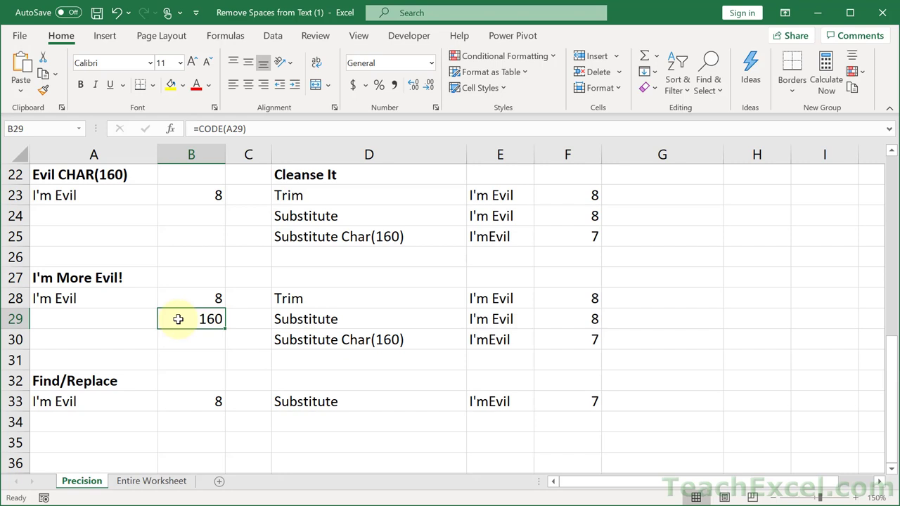
# Replace A29's content with a normal space so B29's CODE result becomes 32
pyautogui.doubleClick(485, 338)
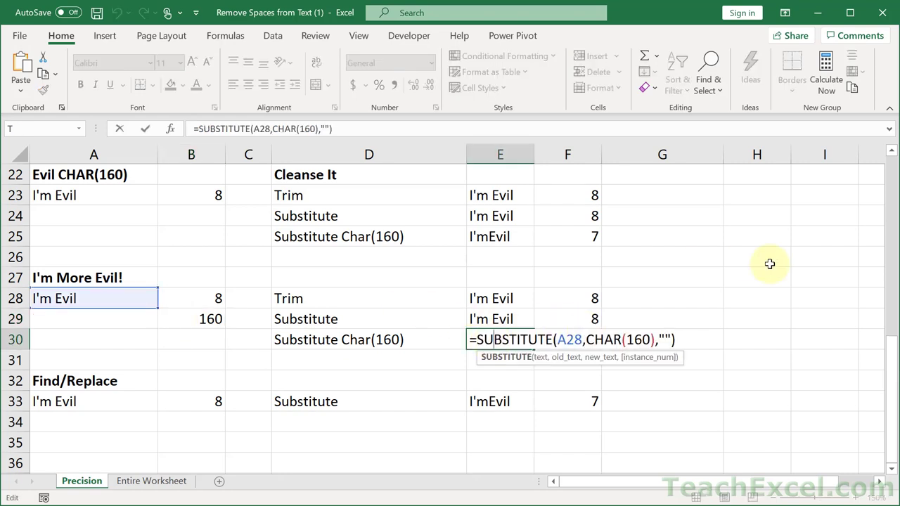
pyautogui.press('Escape')
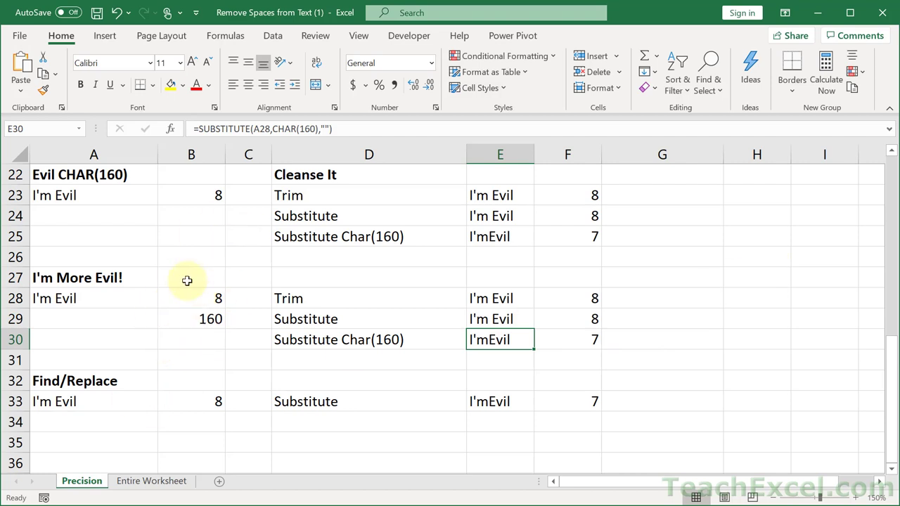
pyautogui.click(119, 320)
pyautogui.doubleClick(120, 320)
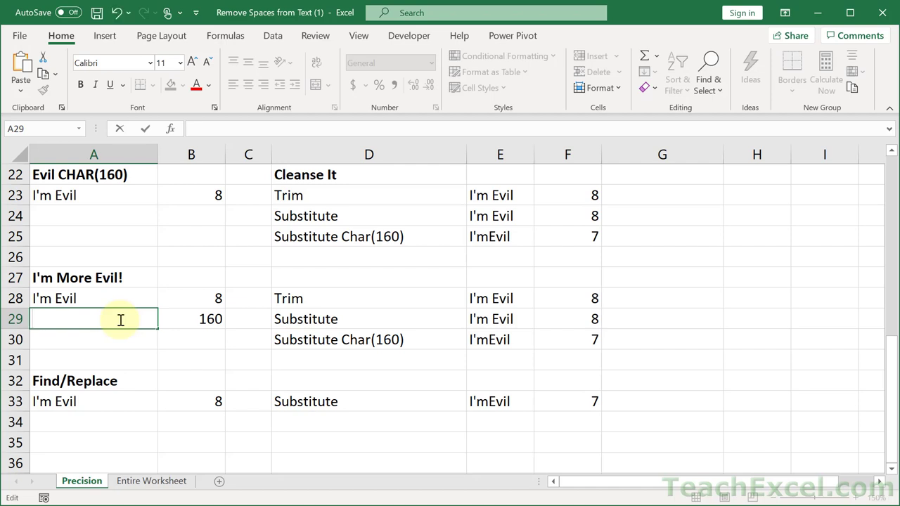
pyautogui.press('Return')
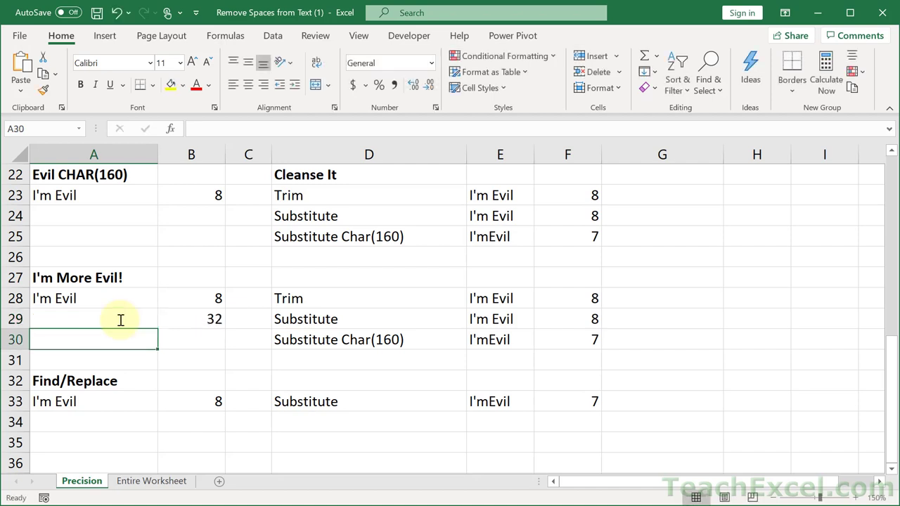
pyautogui.click(173, 321)
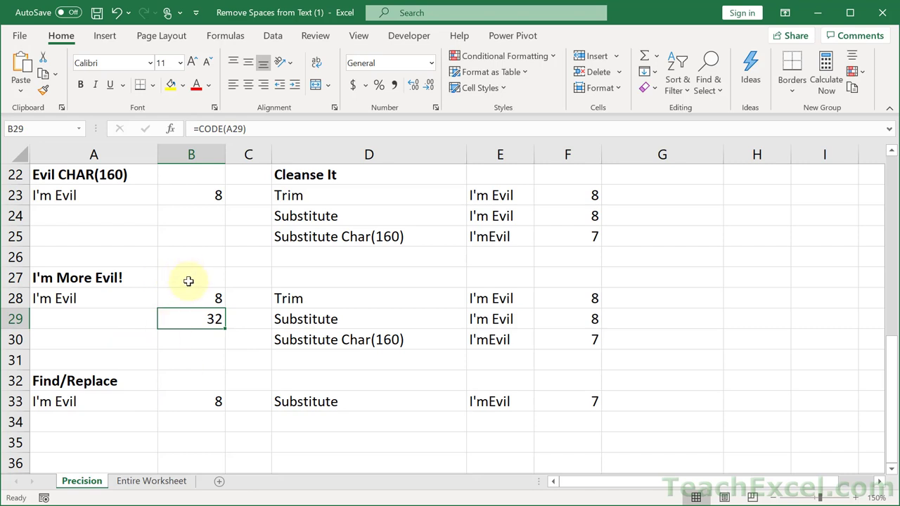